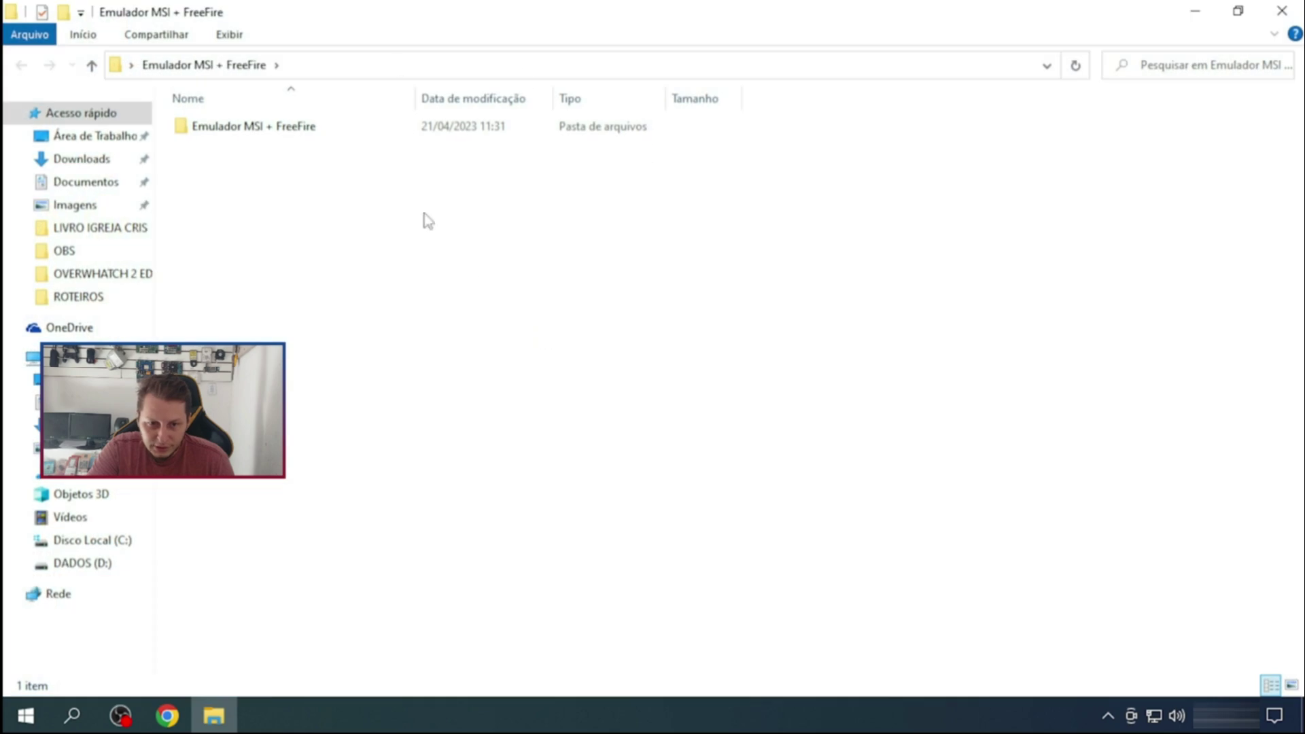
- Launch the Msi-Installer_4.240.15.5321_amd64_native installer from the nested Emulador MSI + FreeFire folder
left_click(235, 135)
double_click(235, 134)
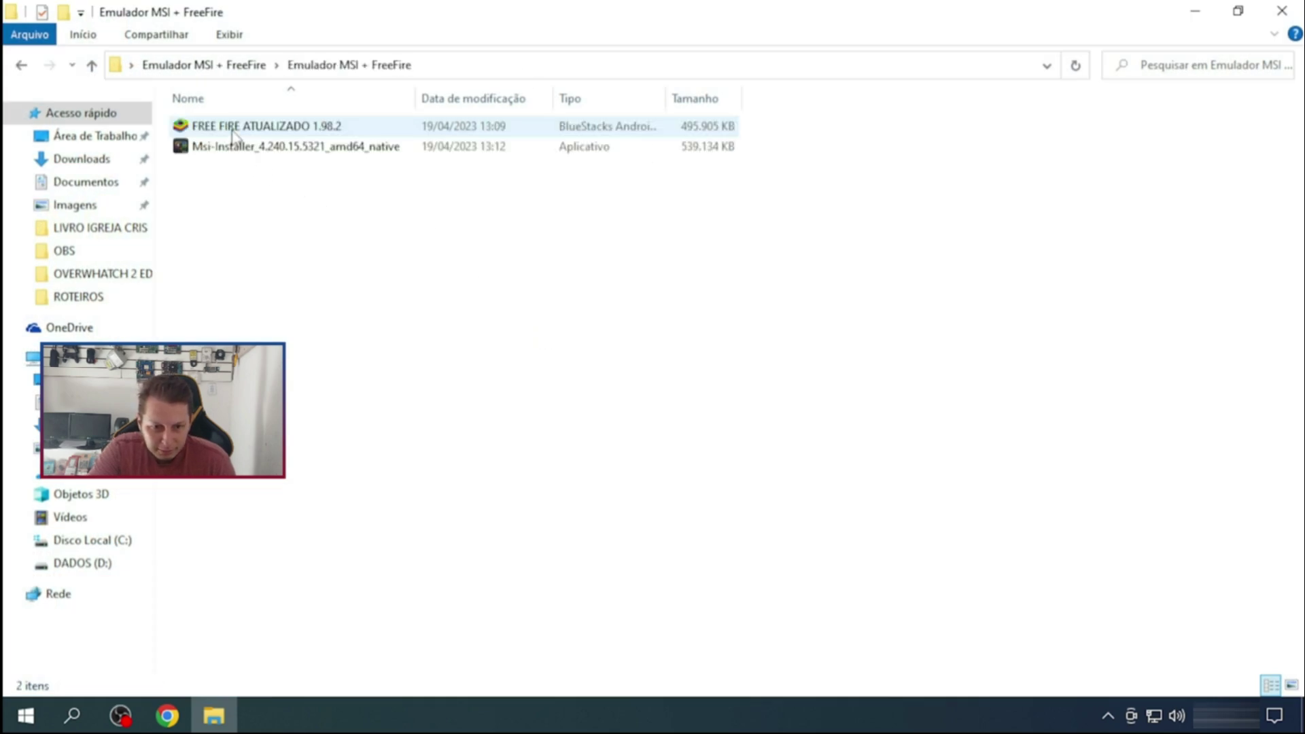
left_click(238, 151)
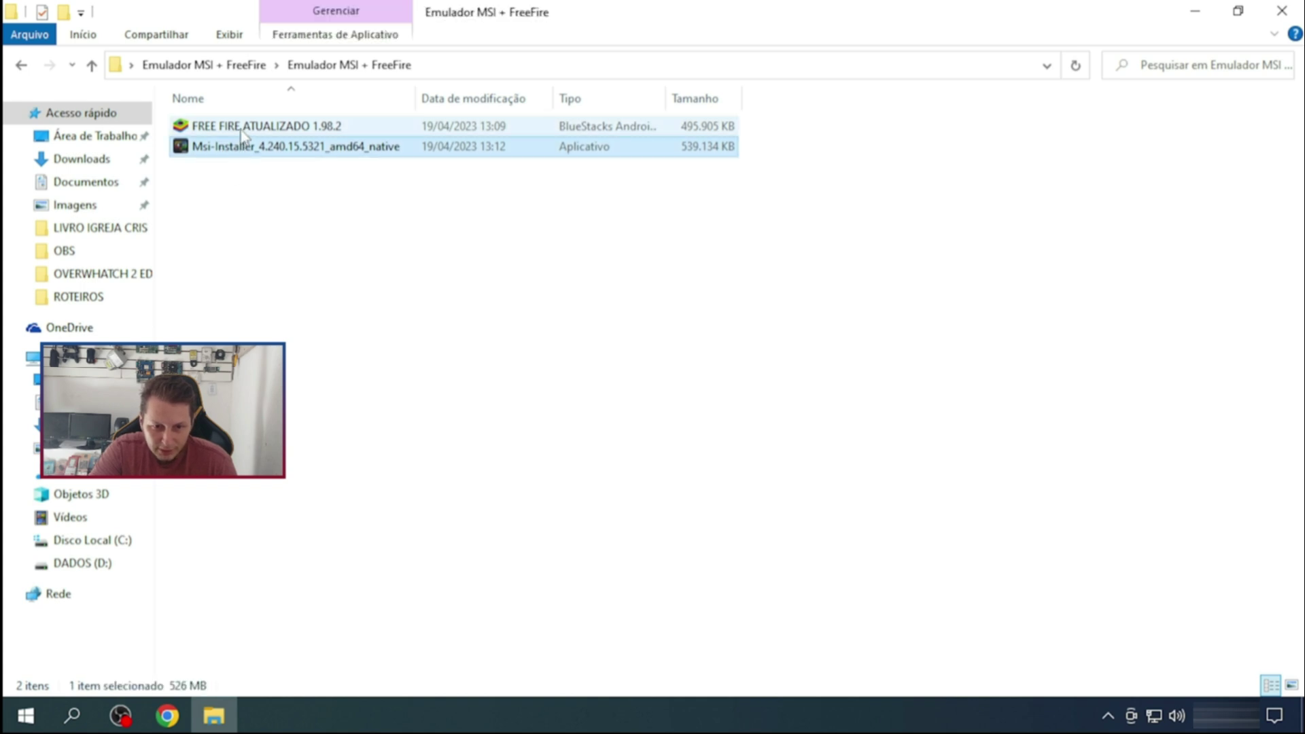
double_click(272, 148)
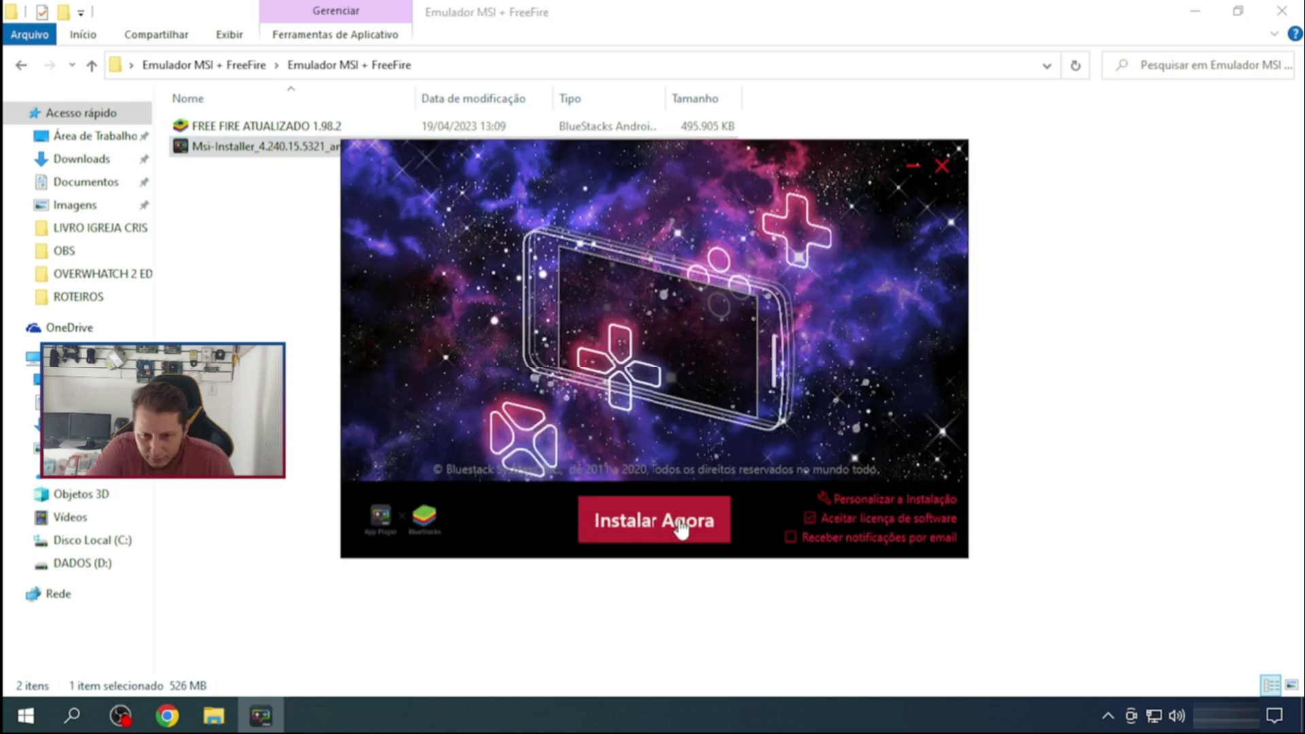
- Install the MSI emulator with the default options, minimize the file window, and open the installed App Player
left_click(679, 529)
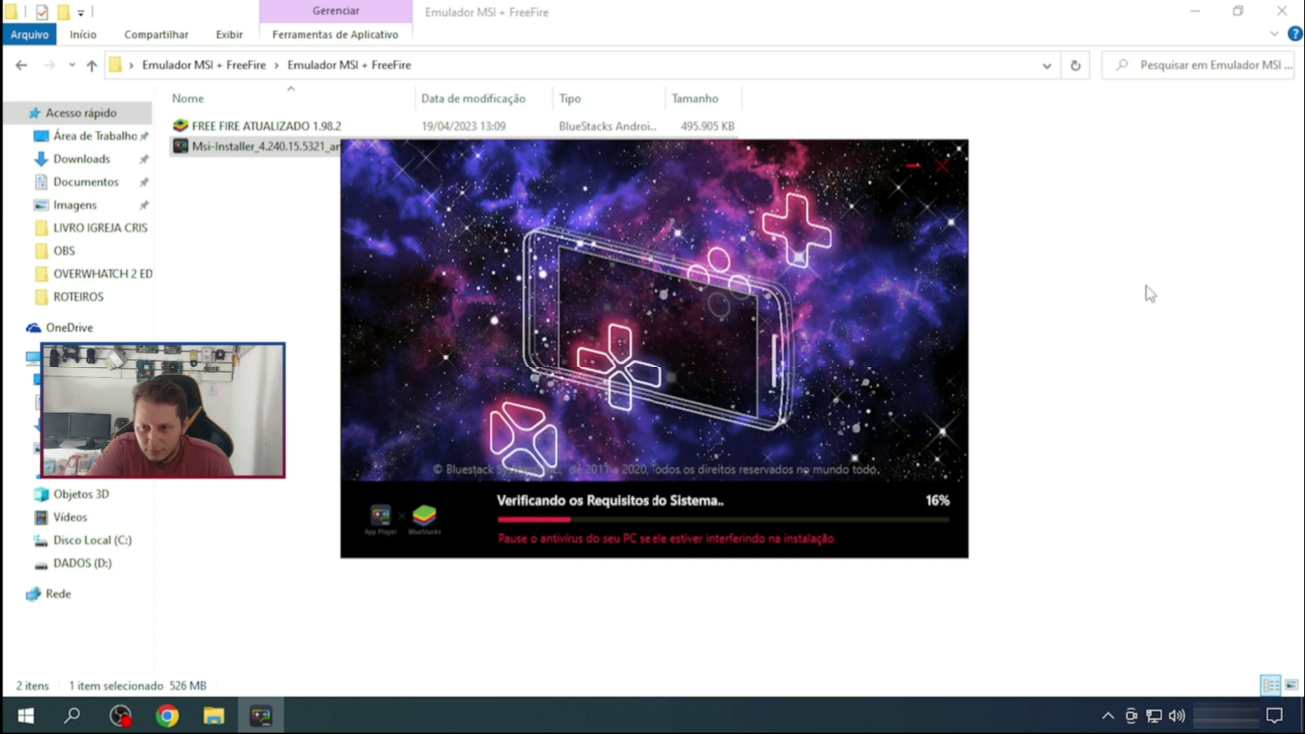
left_click(1206, 13)
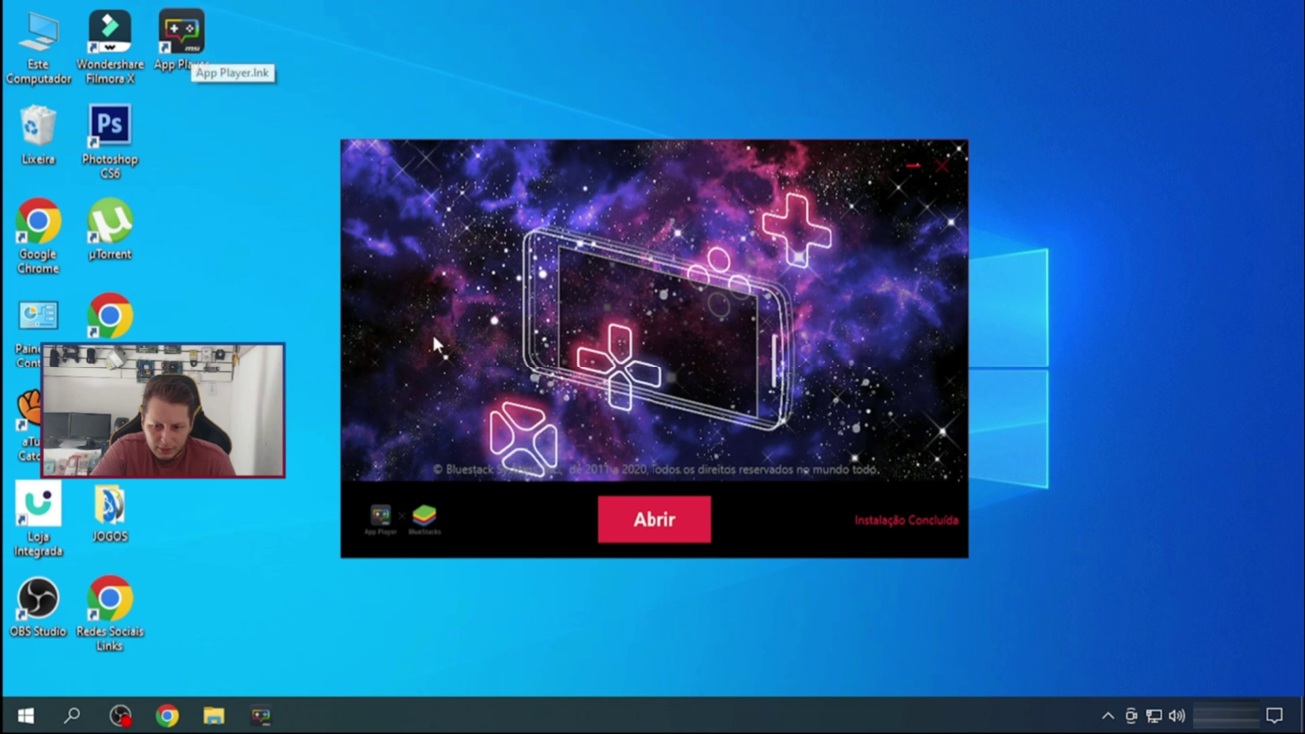
left_click(673, 525)
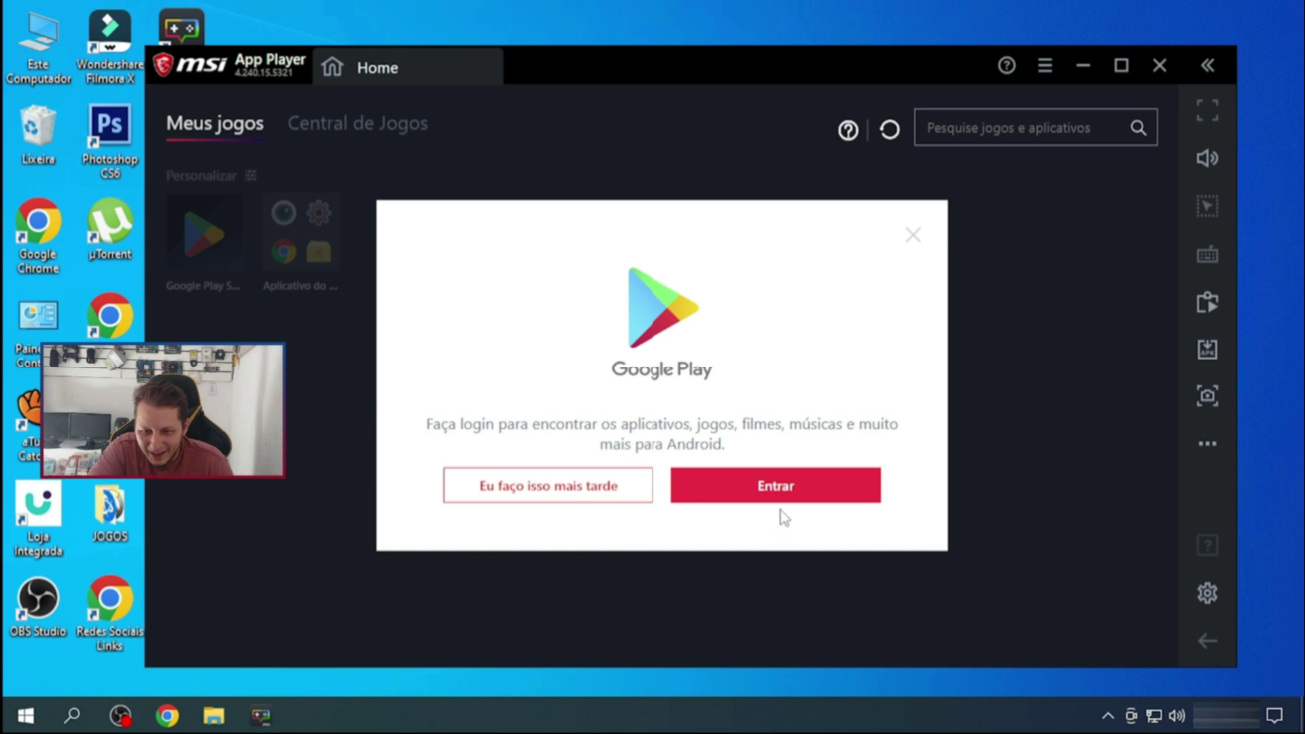
- Sign in to Google Play with a Google account and return to the emulator's Home screen
left_click(787, 488)
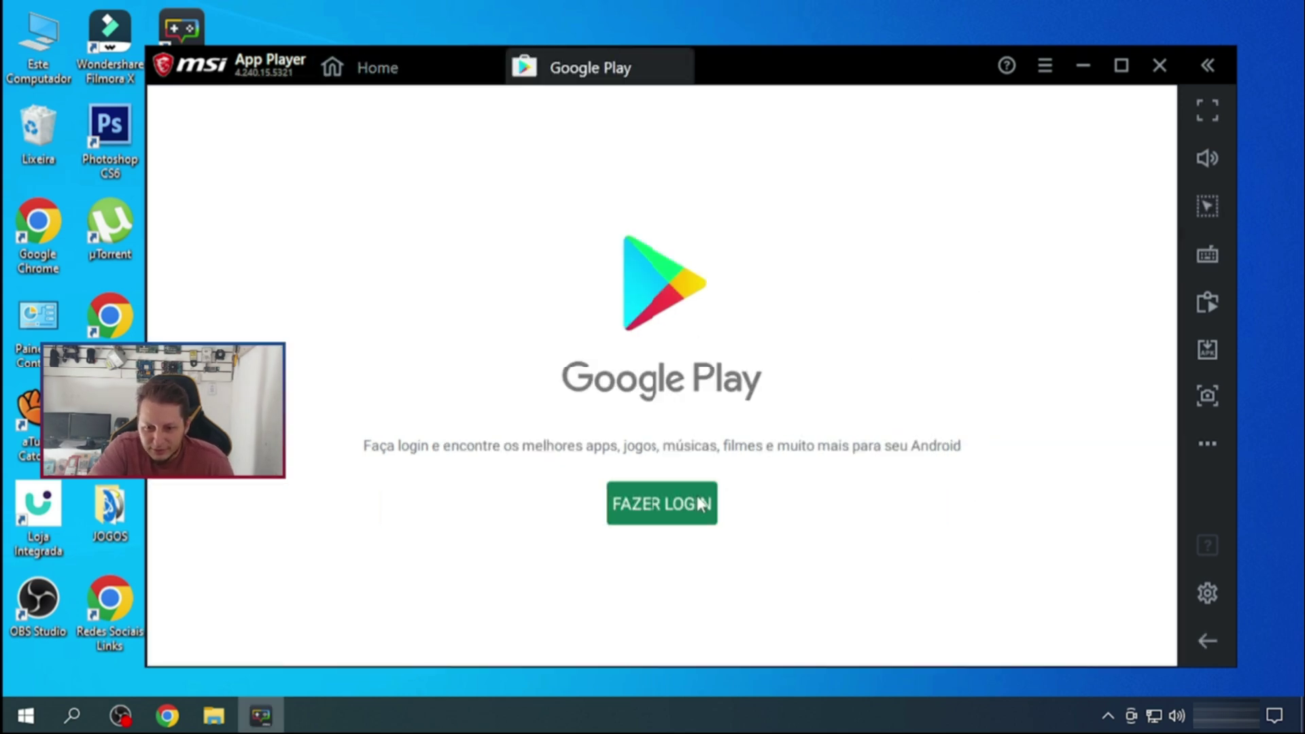
left_click(659, 517)
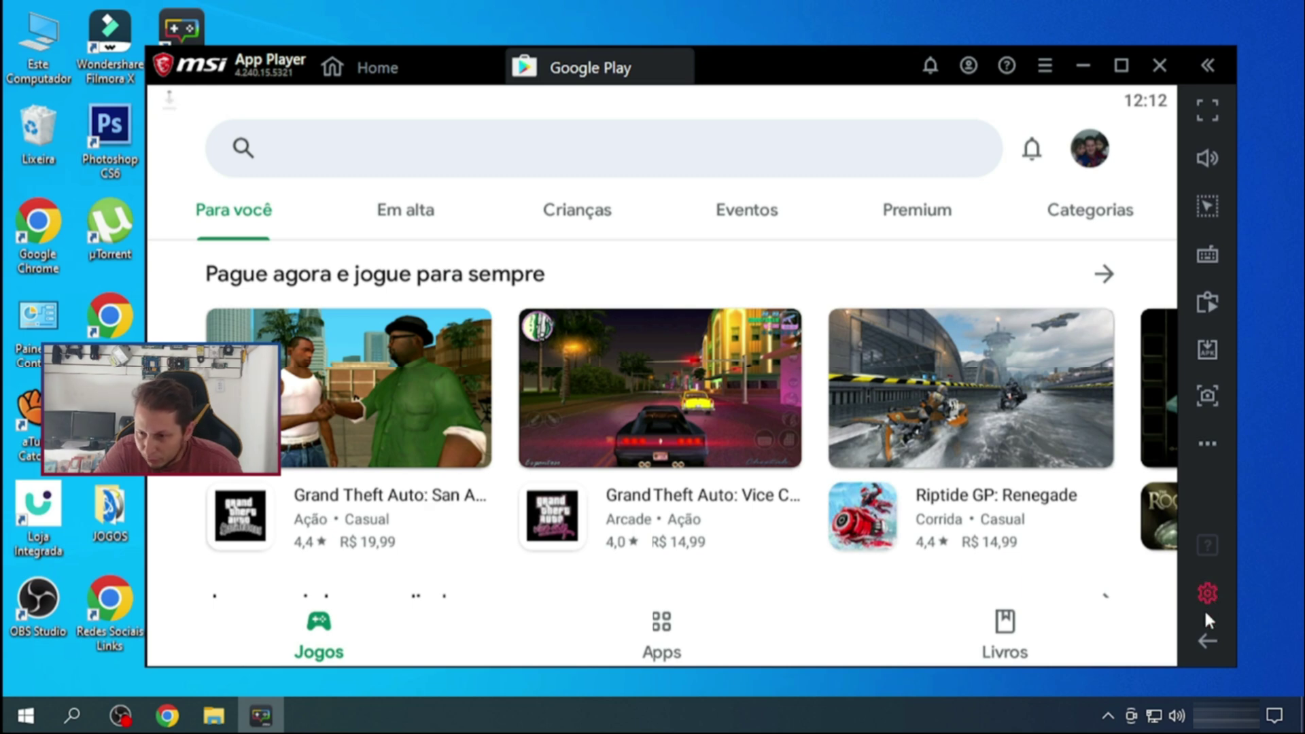
left_click(1204, 638)
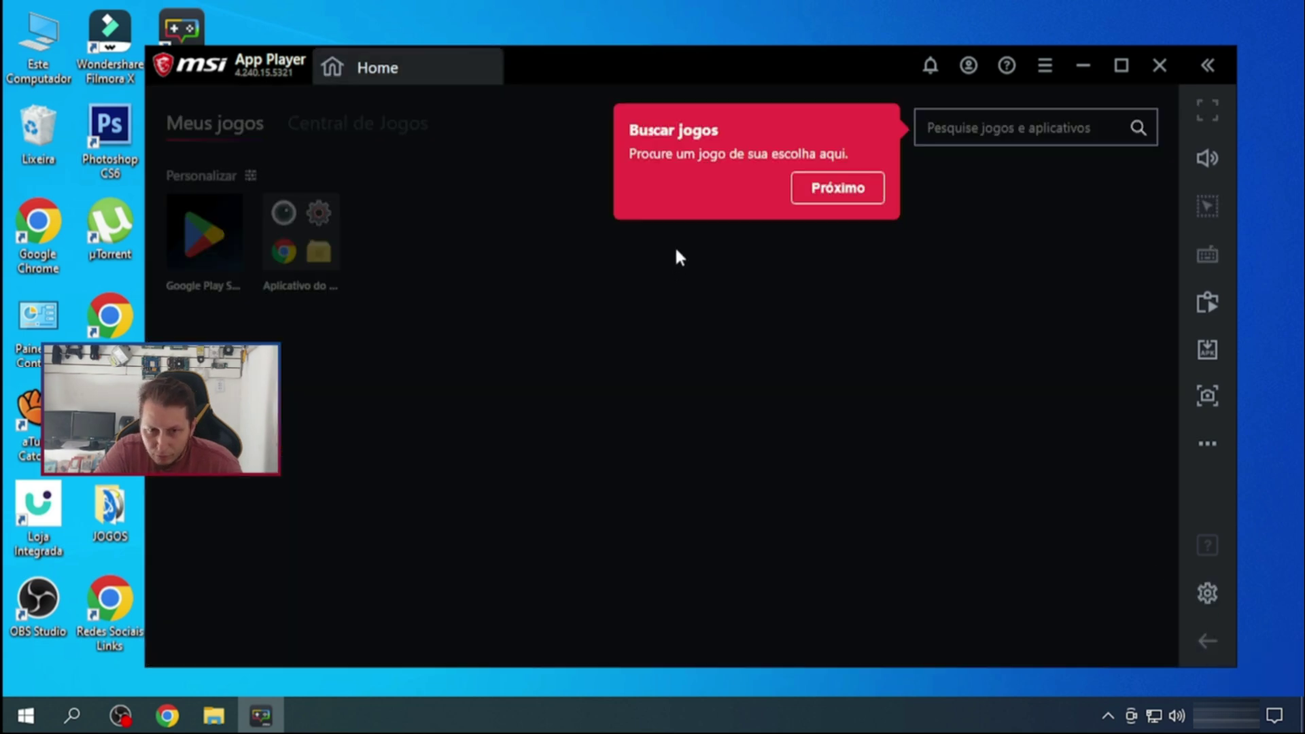
- Go through the Home screen's introductory tips on searching for and discovering games until the tour is closed
left_click(828, 196)
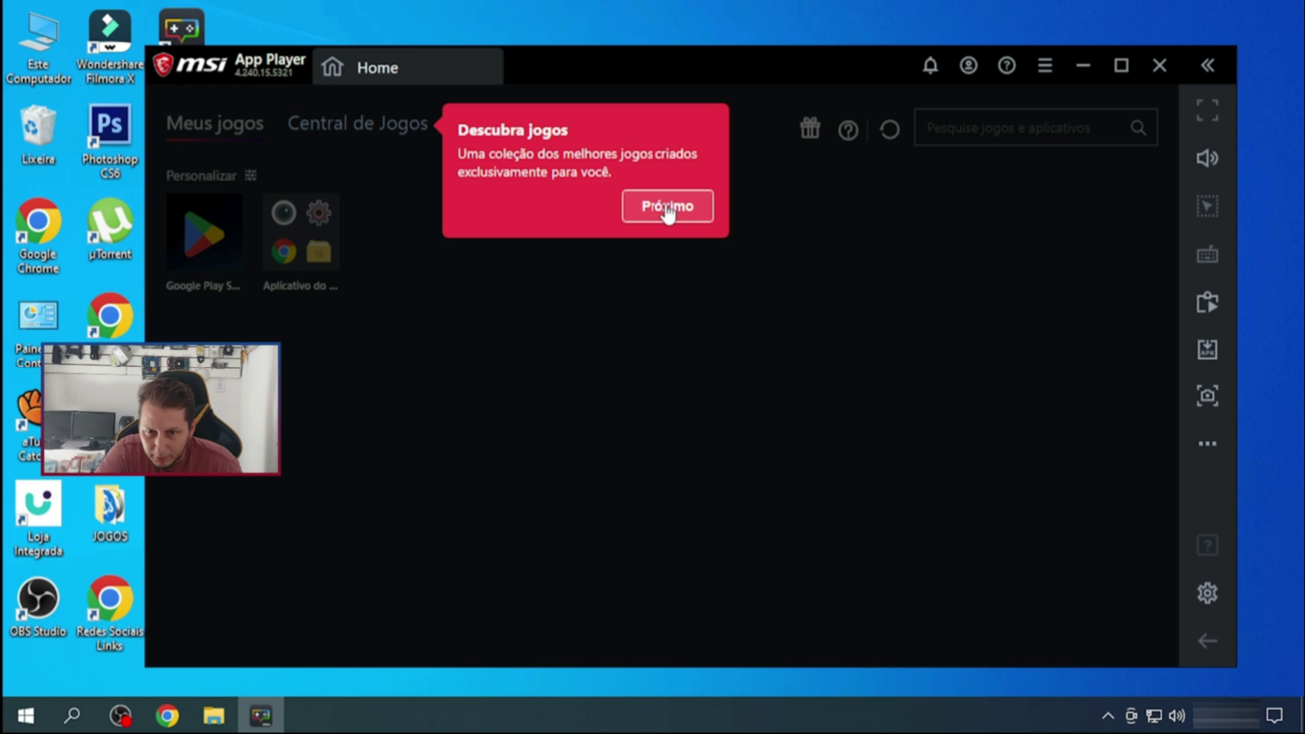
left_click(657, 212)
left_click(536, 192)
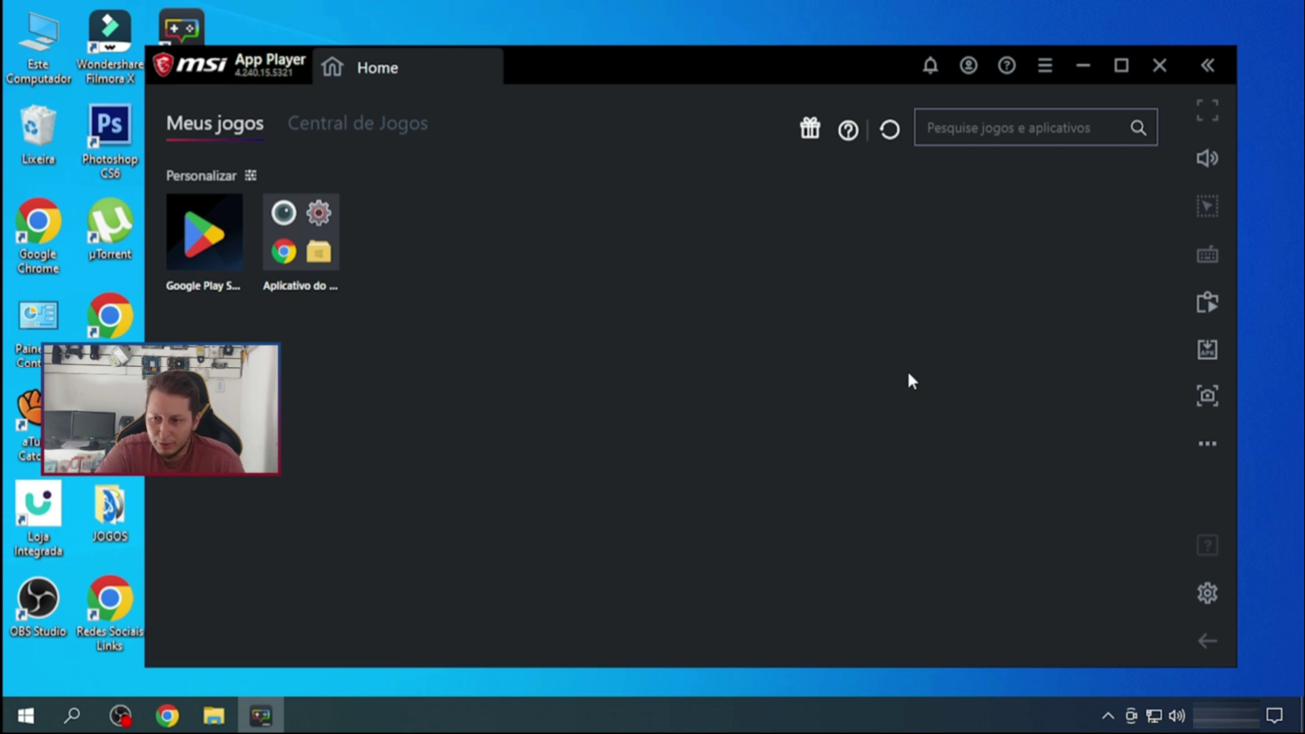
- Install the FREE FIRE ATUALIZADO 1.98.2 package from the nested Emulador MSI + FreeFire folder on the desktop
left_click(1208, 350)
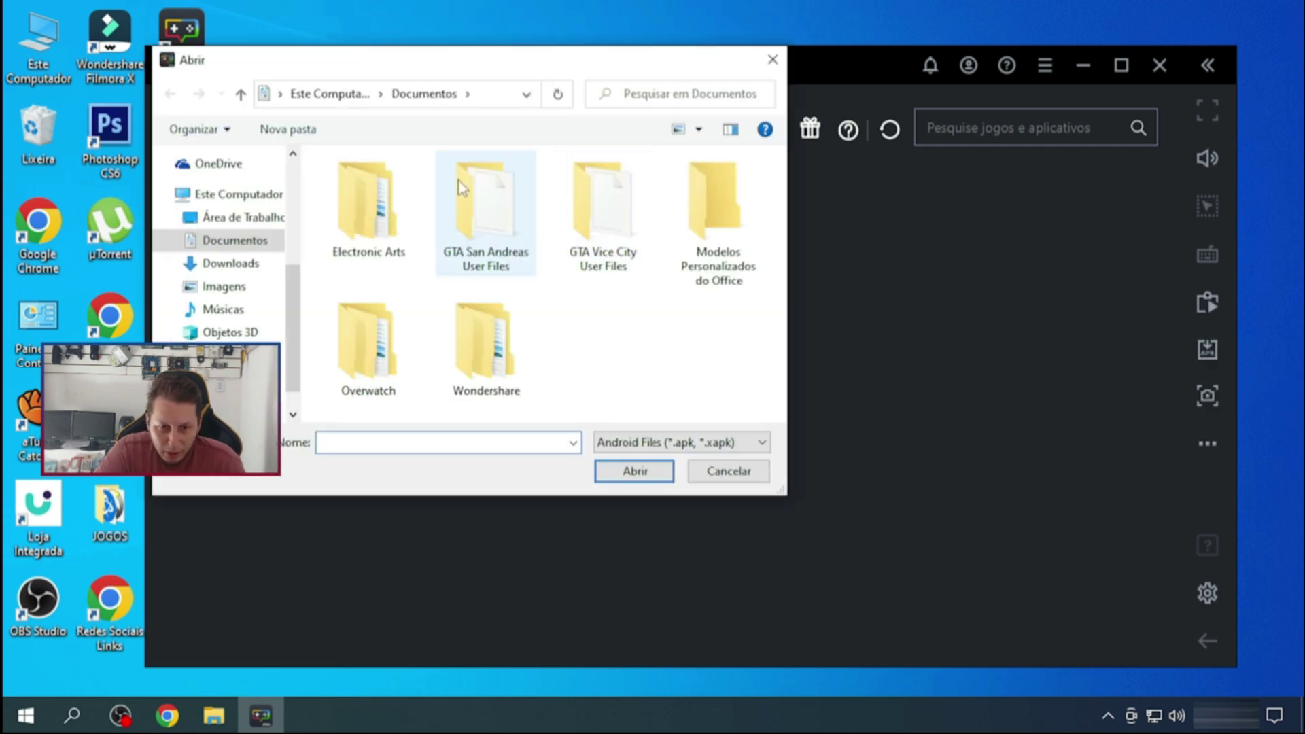
left_click(238, 221)
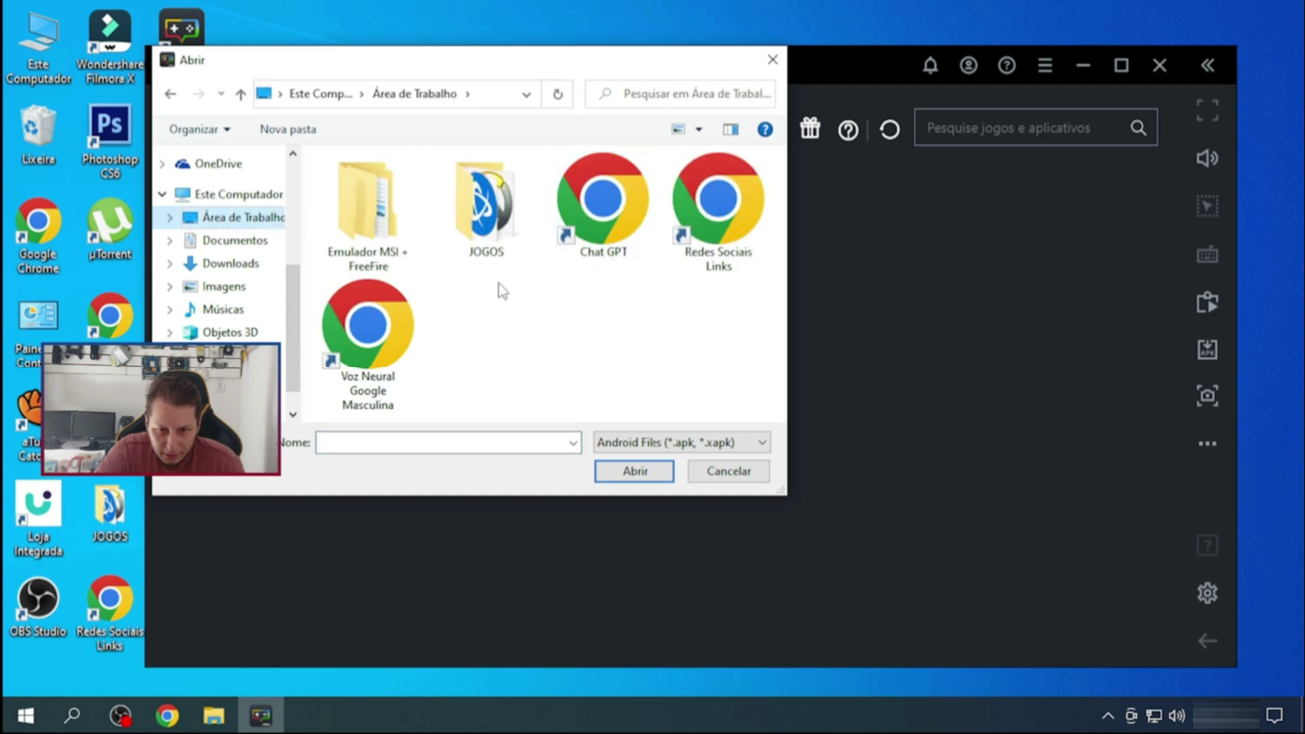
double_click(365, 234)
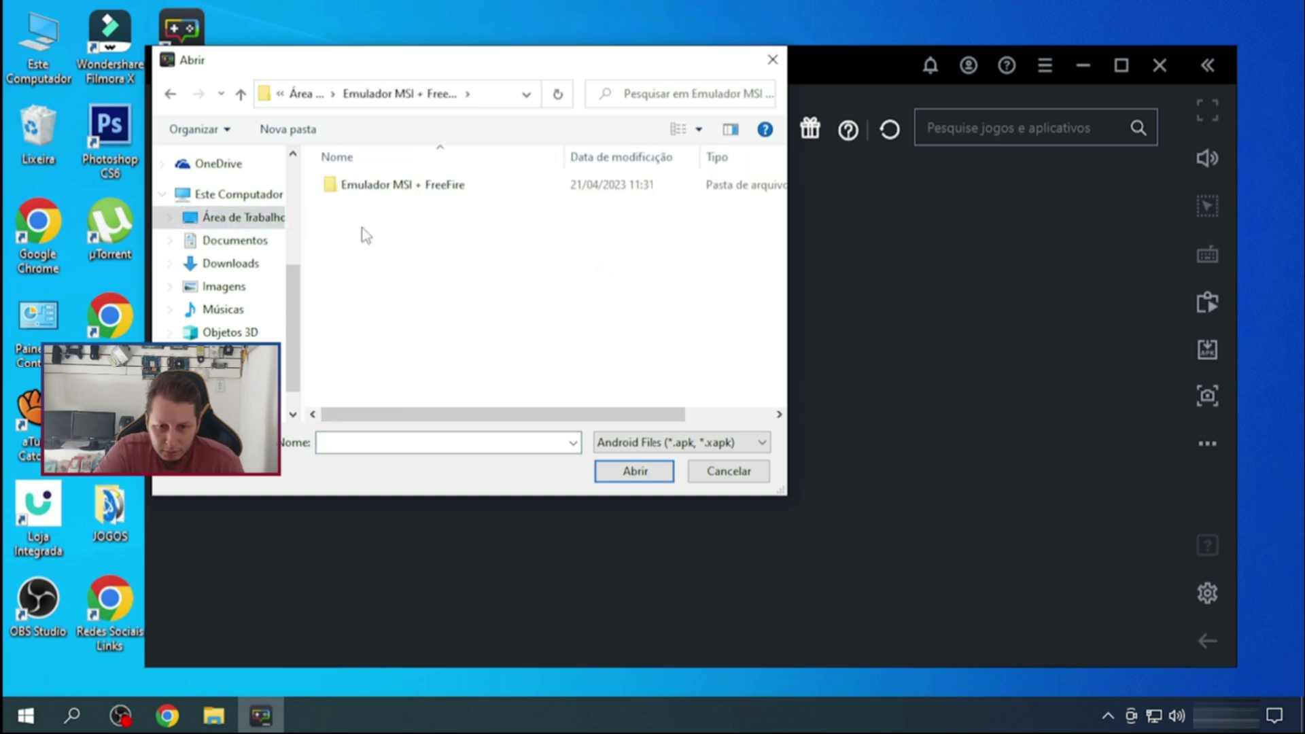
double_click(417, 193)
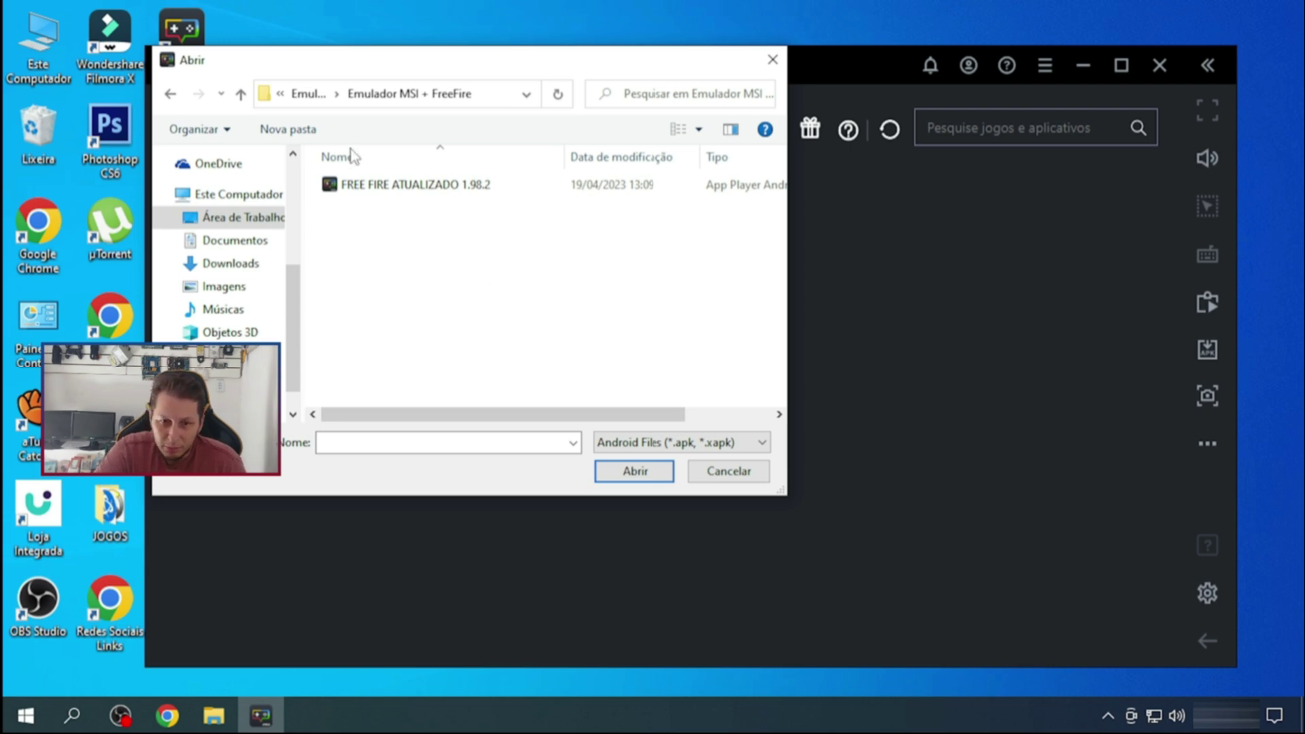
left_click_drag(391, 64, 624, 145)
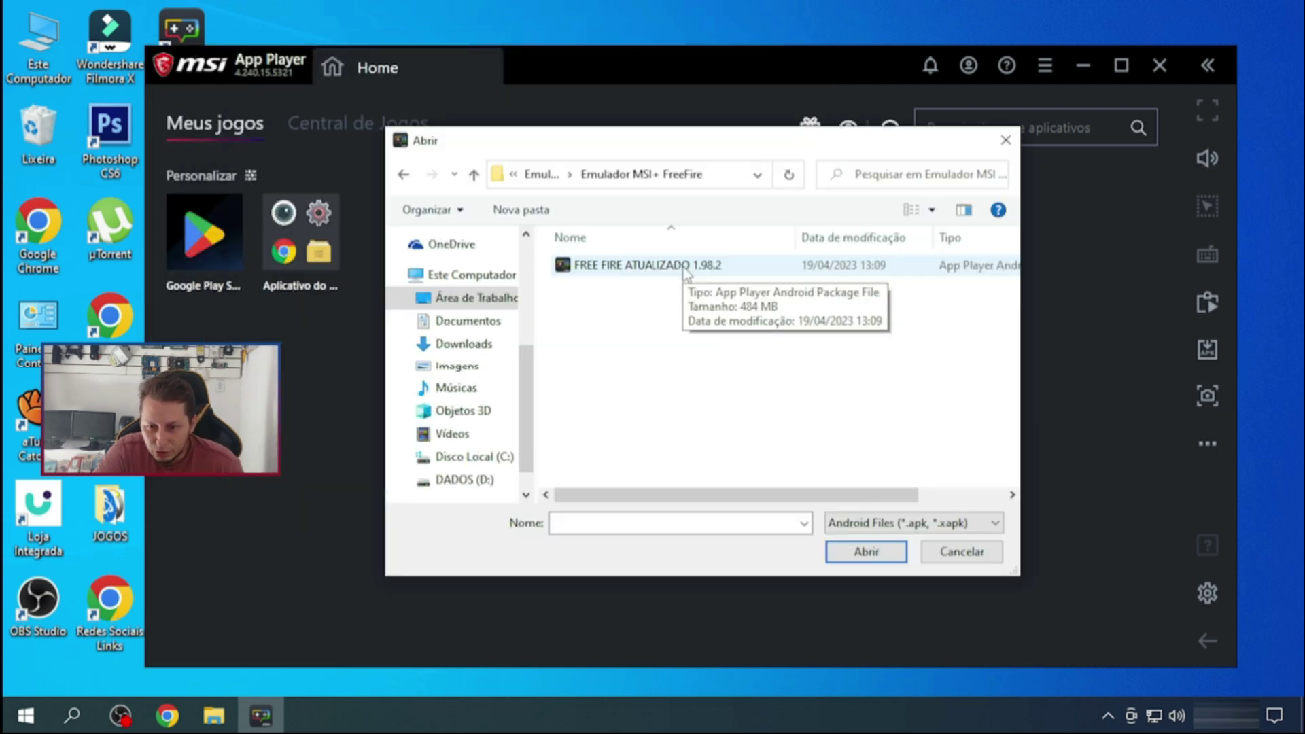
left_click(685, 272)
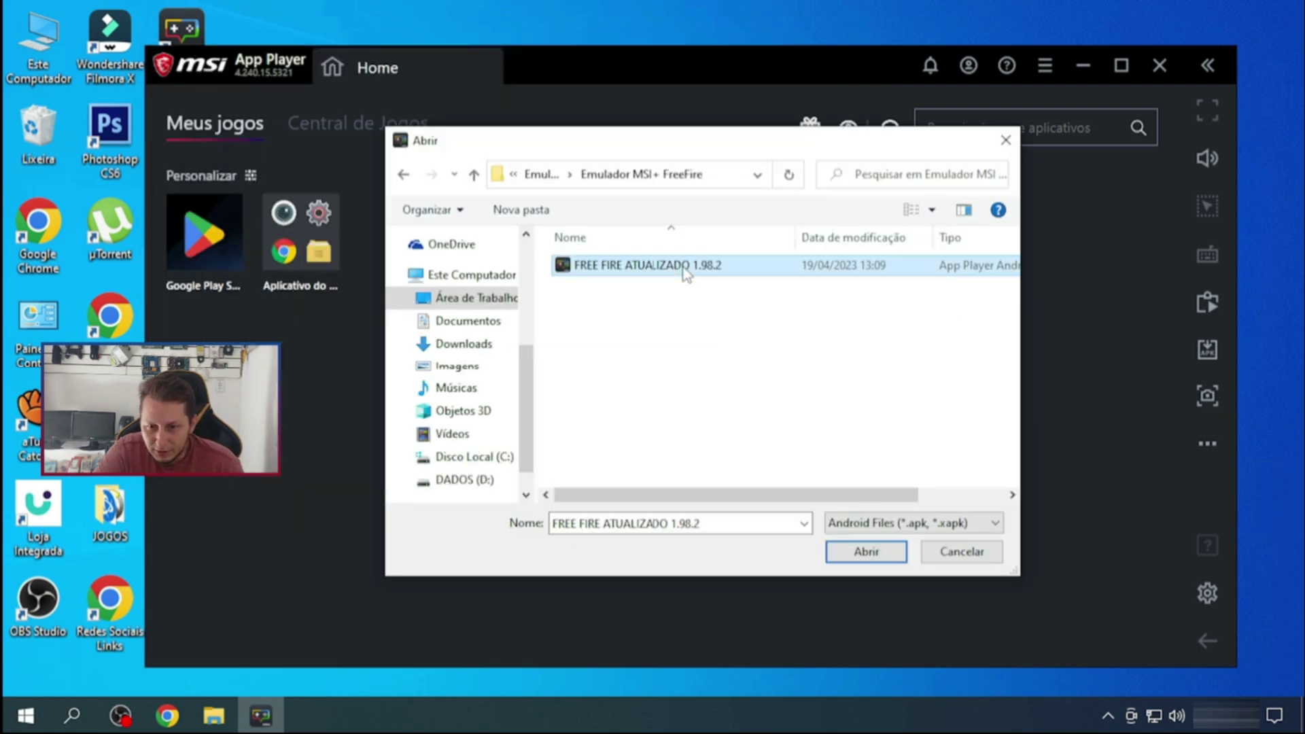
left_click(870, 552)
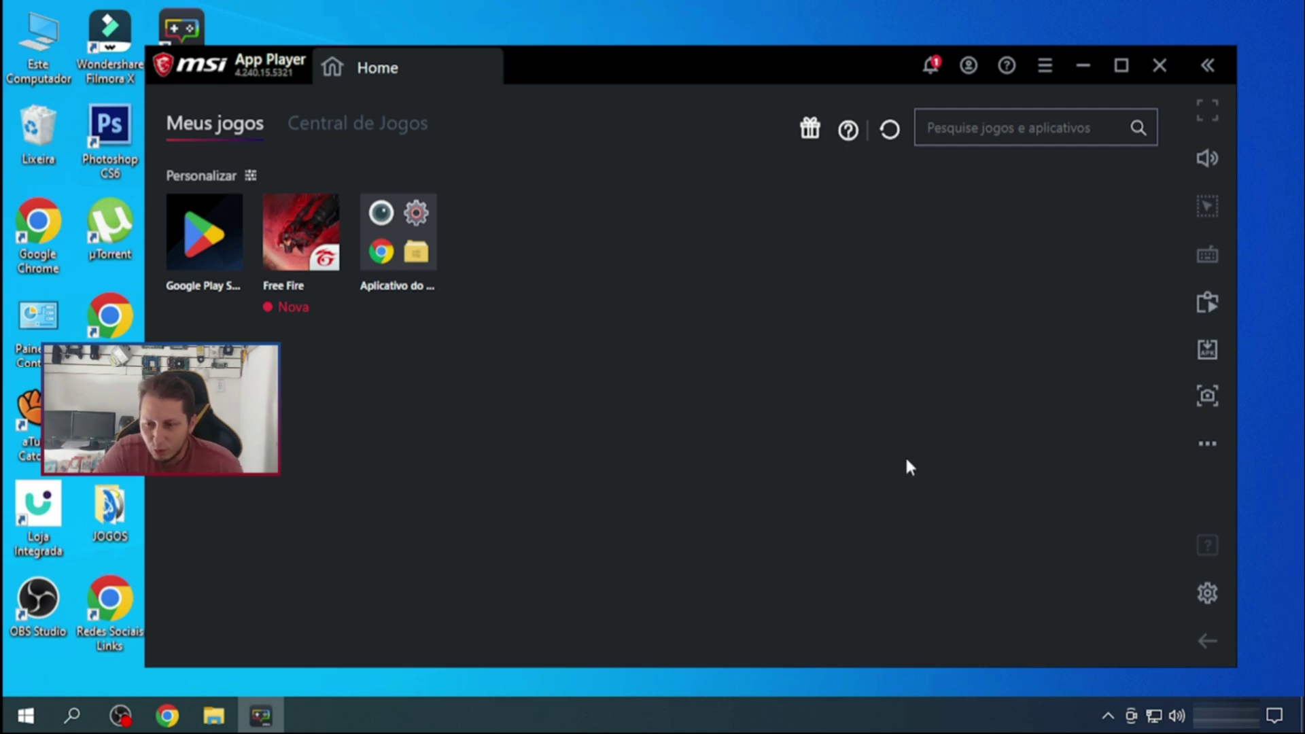
- Examine the emulator's resolution settings, trying Personalizado and 960 x 540, and return to Paisagem (modo Tablet) at 1280 x 720
left_click(1208, 596)
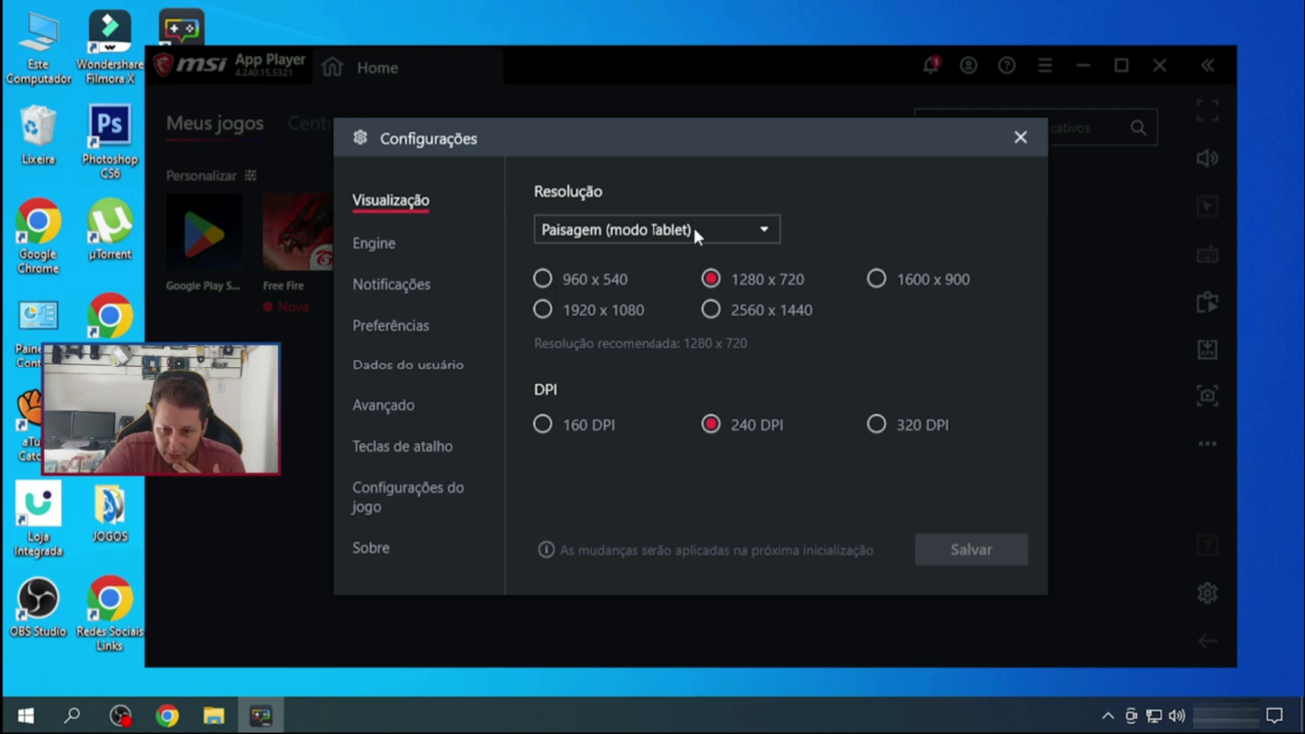
left_click(601, 231)
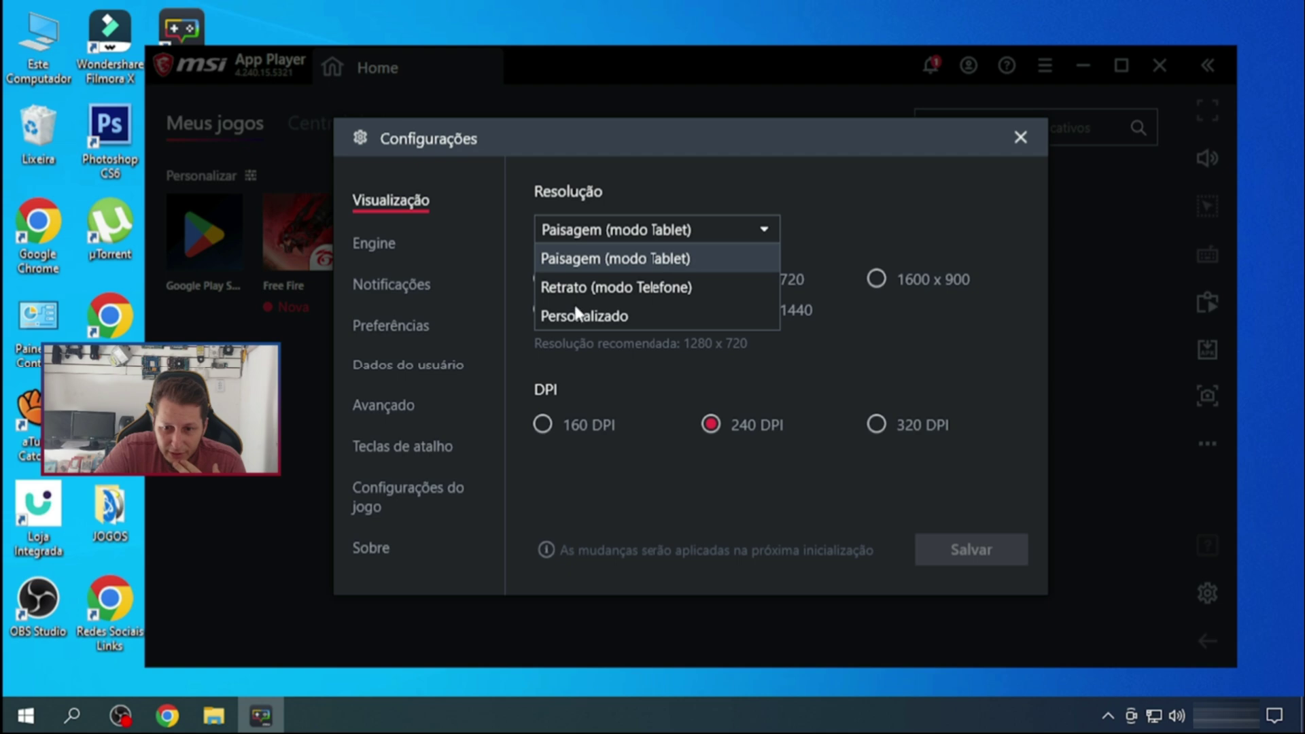
left_click(581, 313)
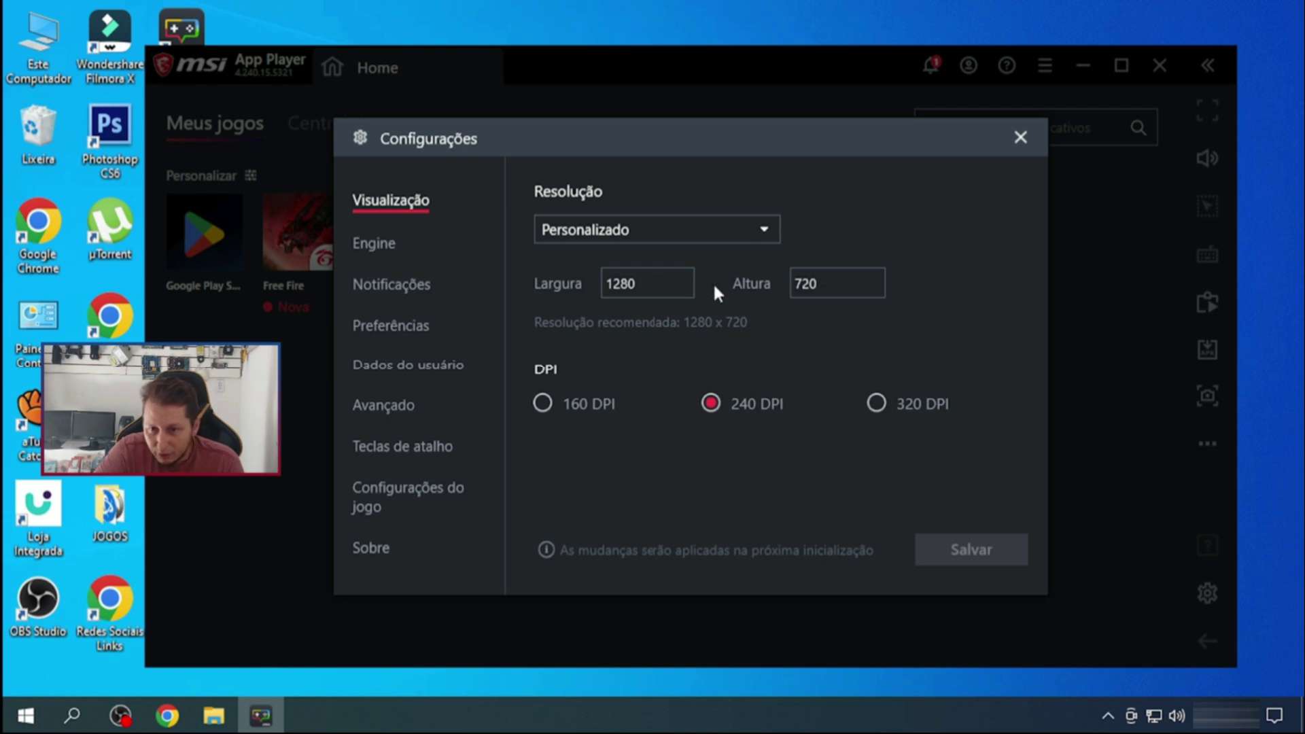
left_click(727, 231)
left_click(663, 253)
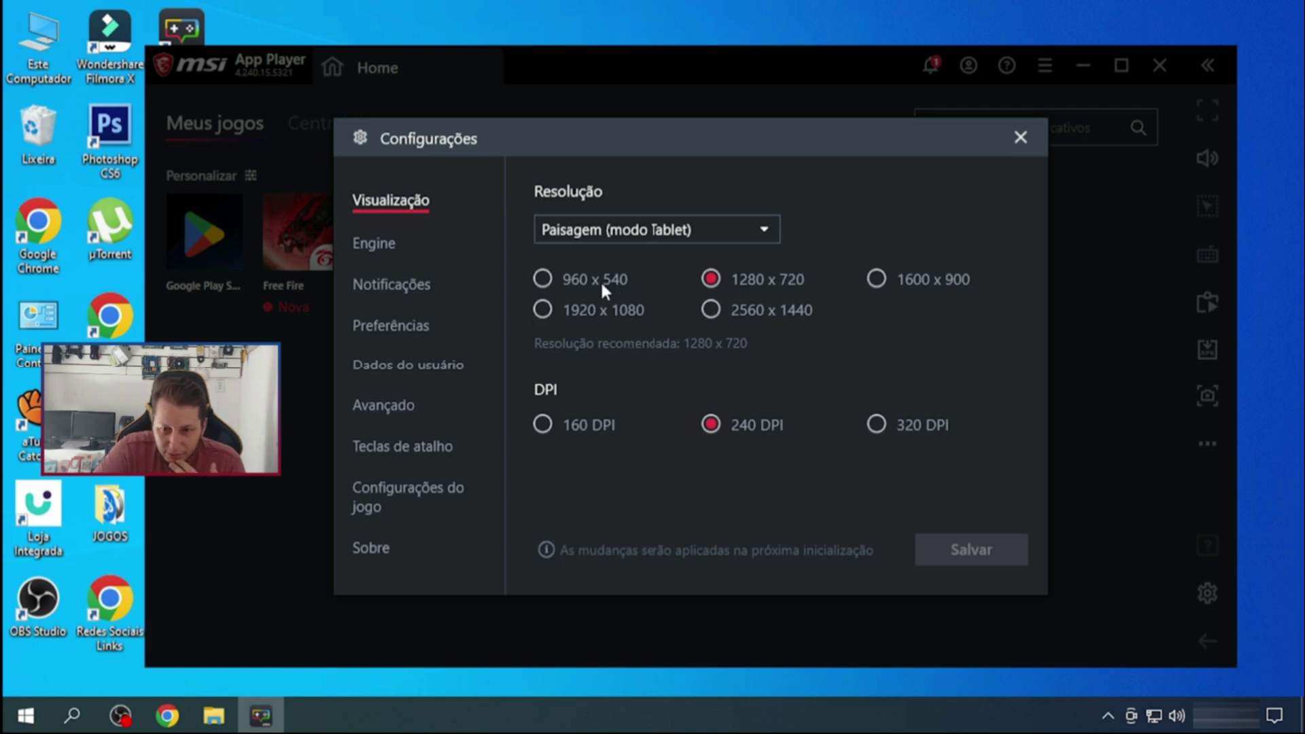
left_click(556, 276)
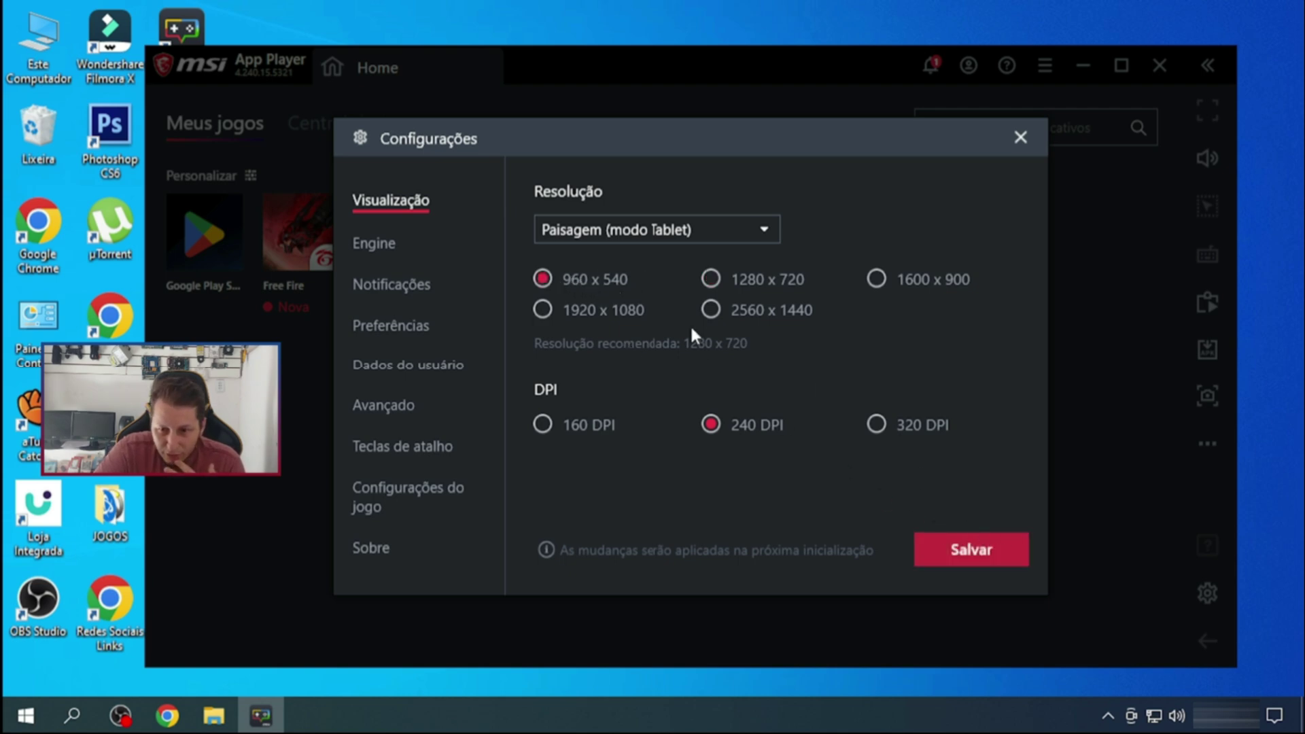
left_click(710, 279)
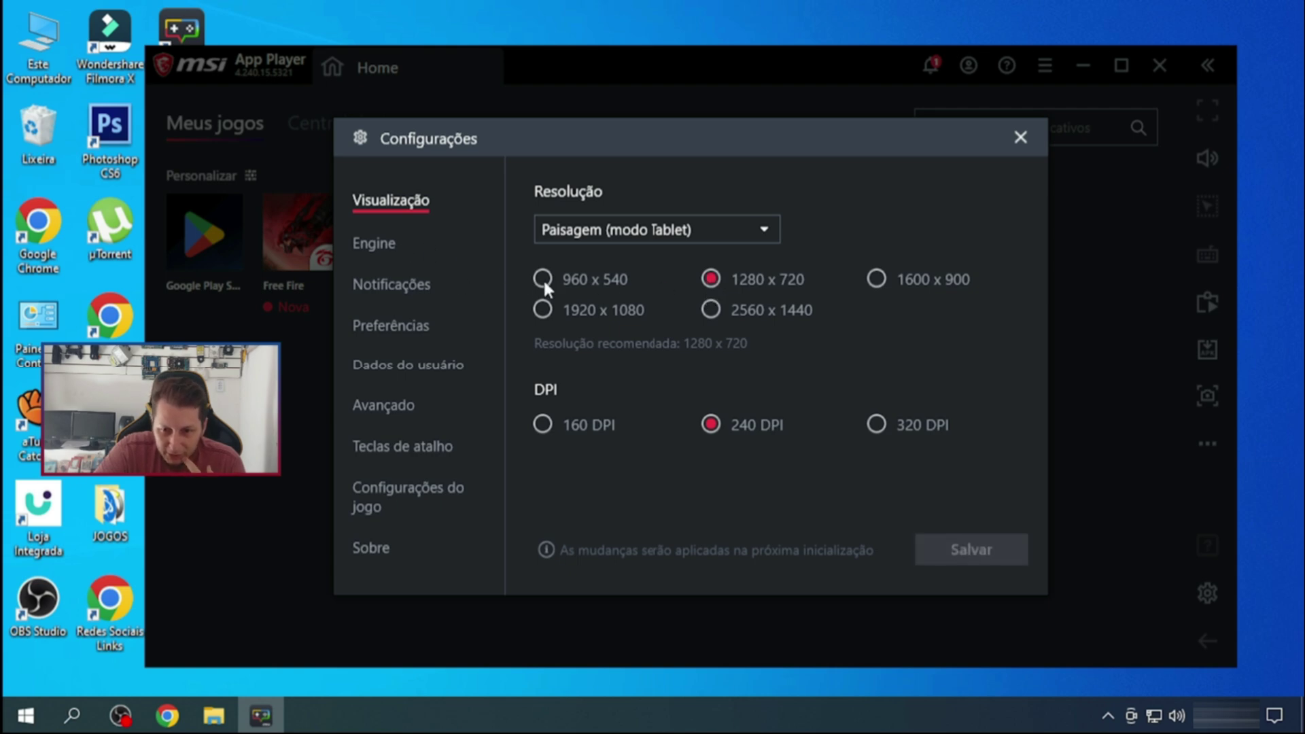
- Examine the Engine settings for graphics, GPU and ASTC texture, plus the available CPU core and RAM options
left_click(393, 246)
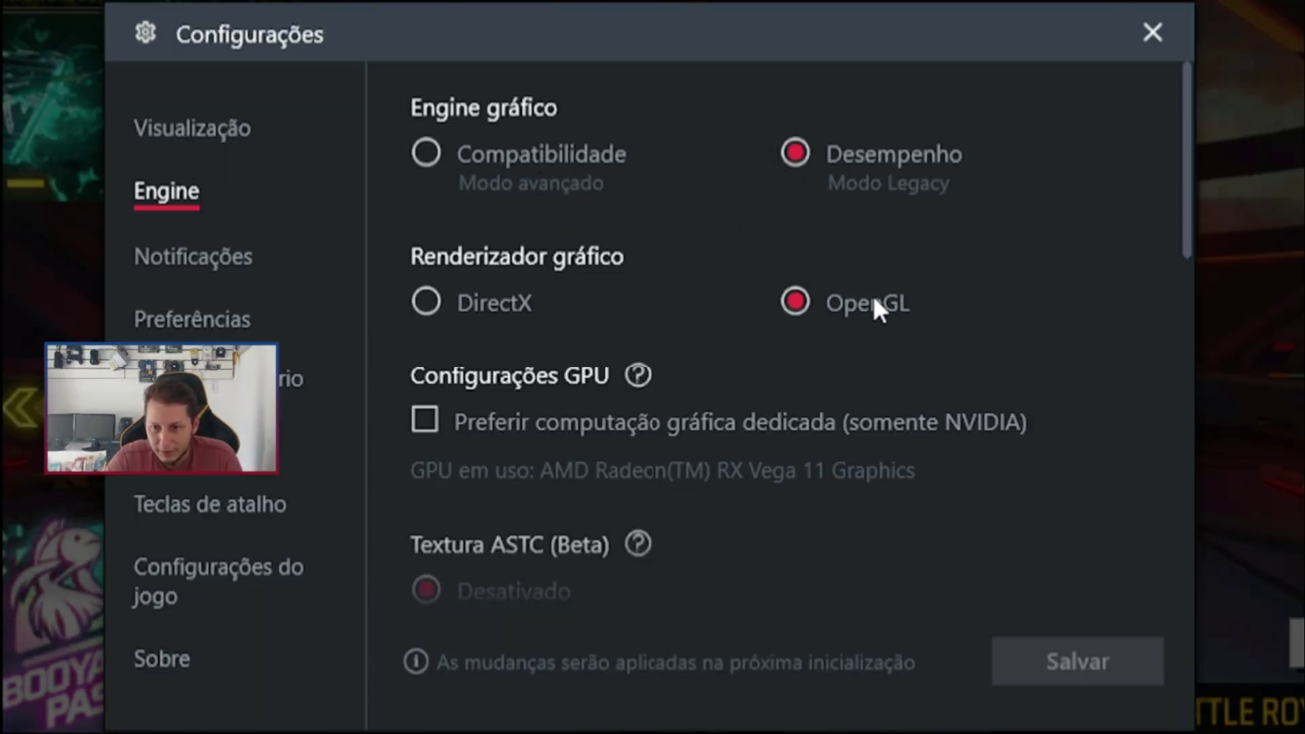
scroll(972, 435, "down", 2)
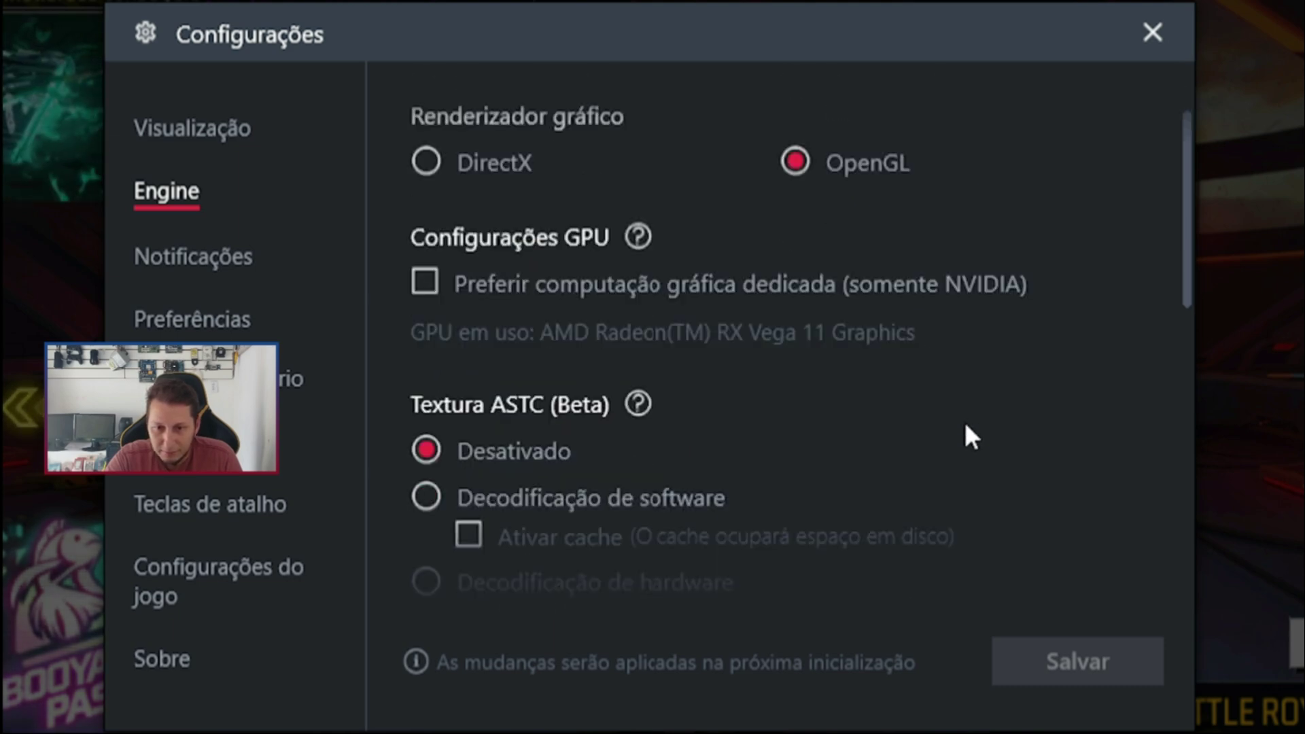
scroll(969, 435, "down", 3)
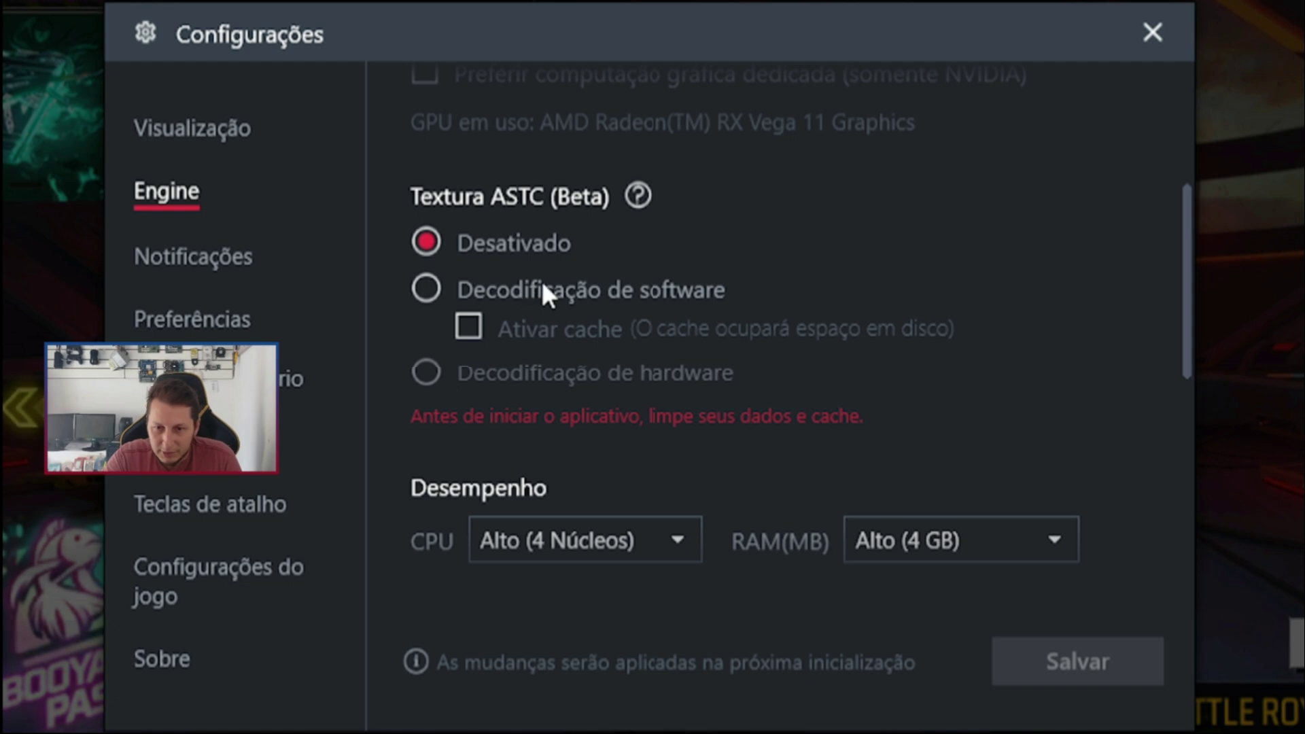
scroll(1078, 466, "down", 3)
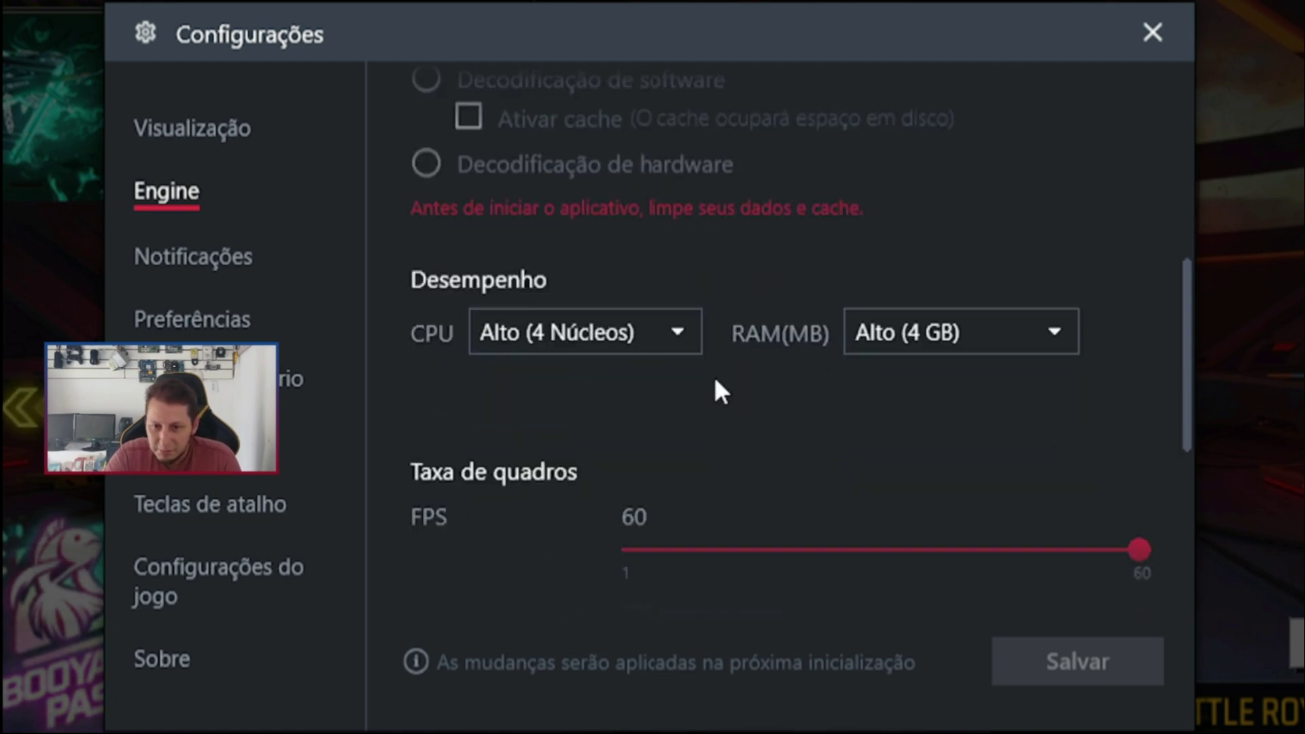
left_click(670, 336)
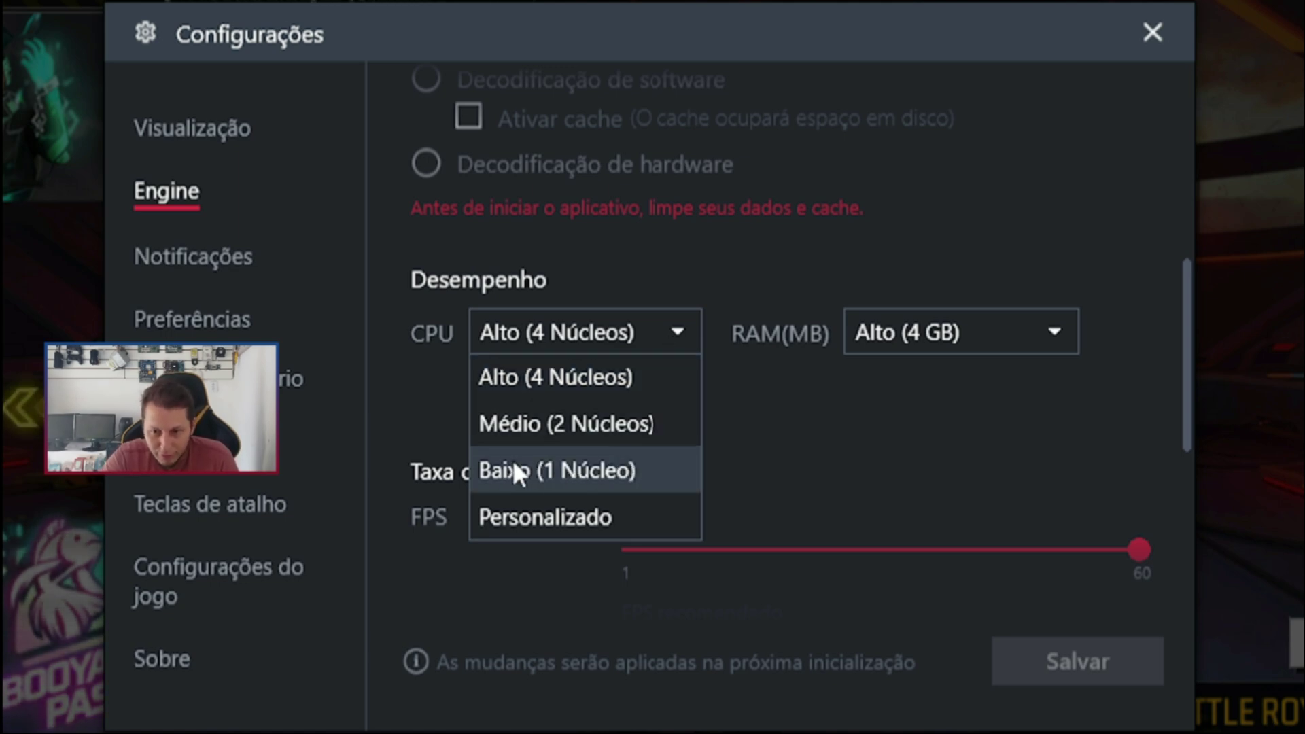
left_click(983, 325)
left_click(985, 324)
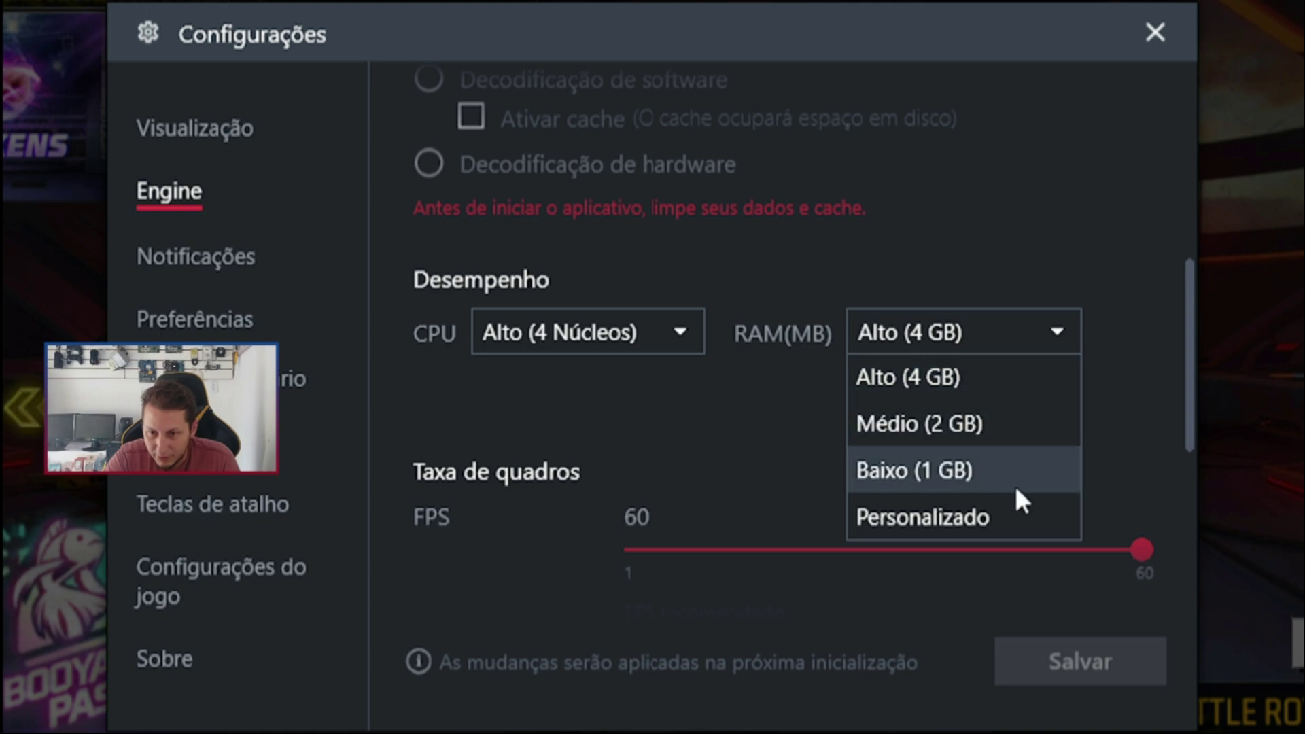
left_click(1134, 321)
- Review the Engine frame rate, high frame rate, VSync, FPS display and ABI settings
scroll(693, 393, "down", 1)
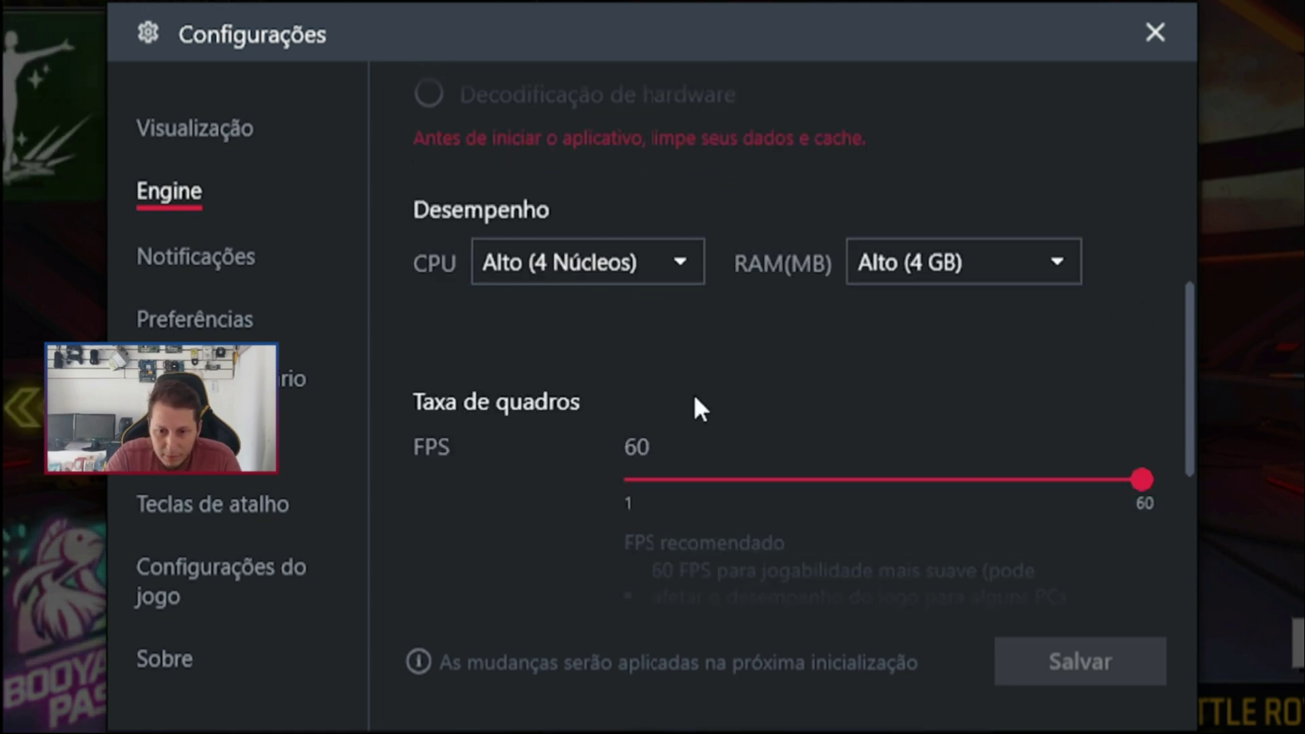
scroll(675, 401, "down", 1)
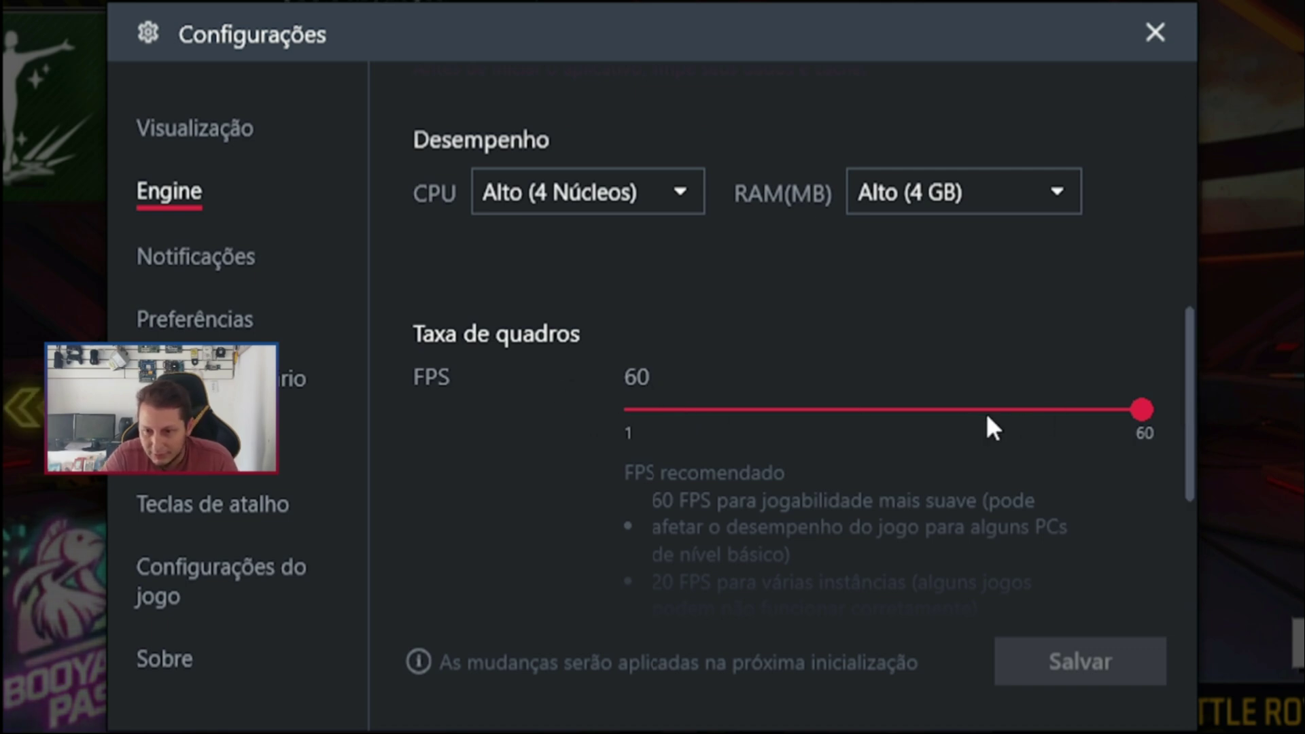
scroll(989, 420, "down", 1)
scroll(987, 416, "down", 1)
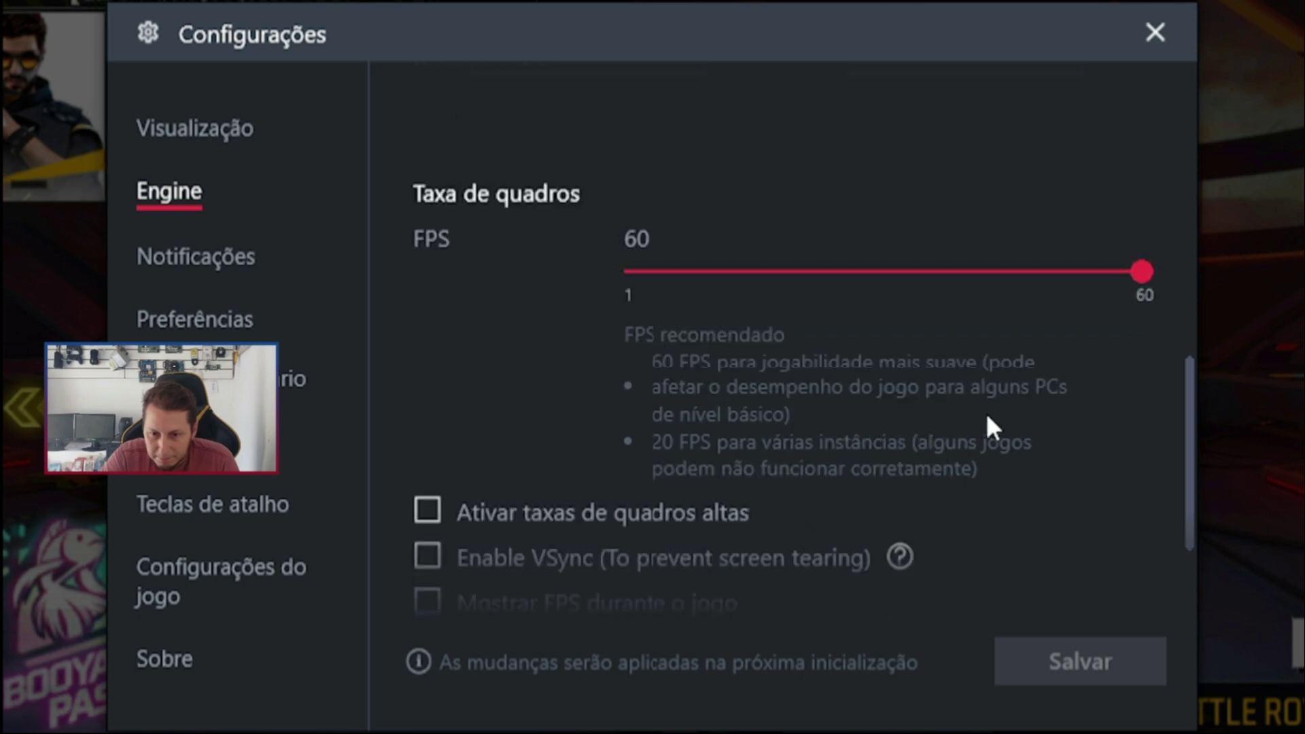
scroll(976, 462, "down", 2)
scroll(980, 457, "down", 1)
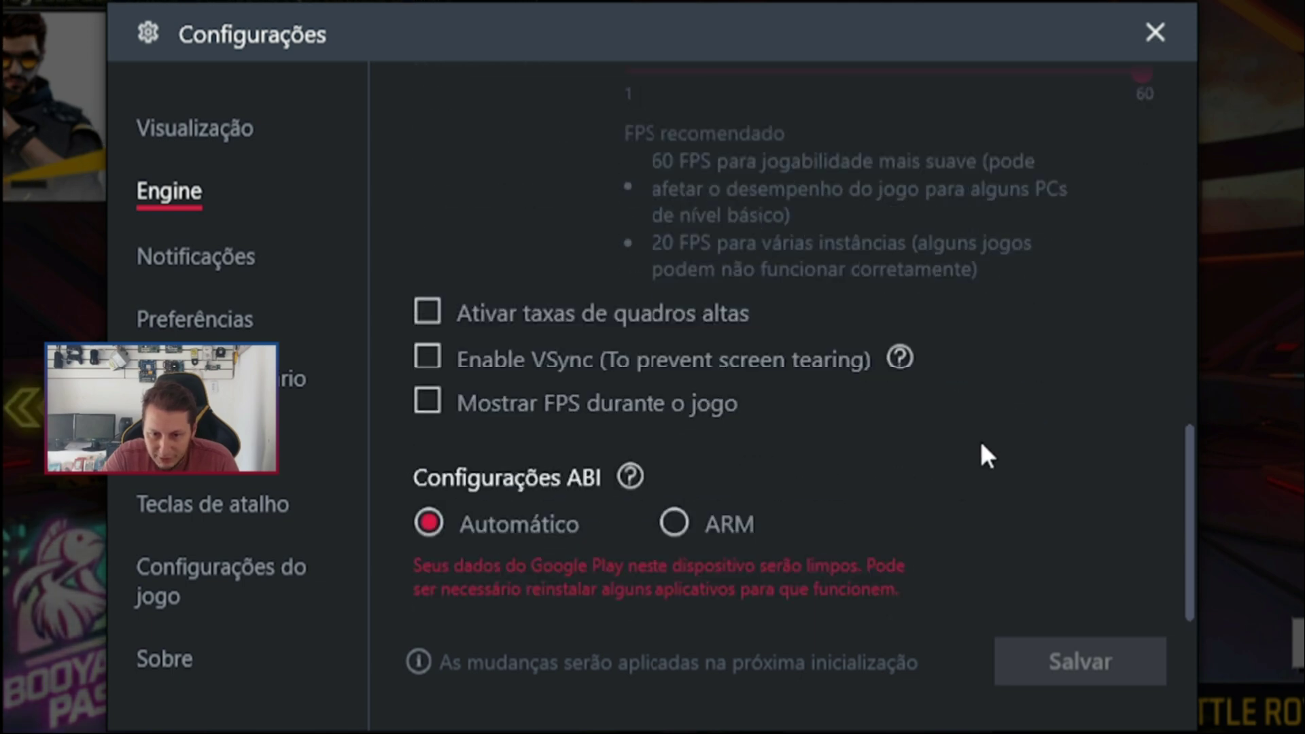
scroll(945, 482, "up", 8)
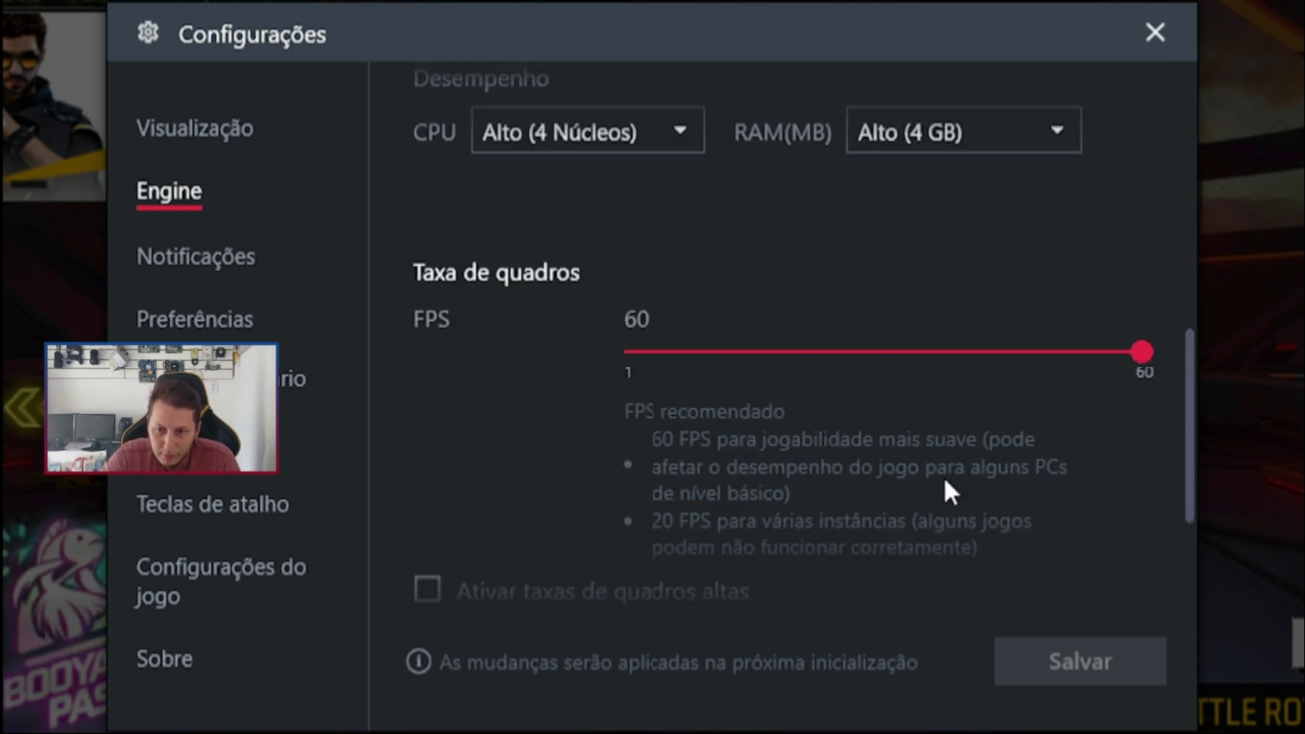
- Turn off the notification sounds, screen, toast and gamepad notifications in the Notificações settings
scroll(971, 367, "up", 1)
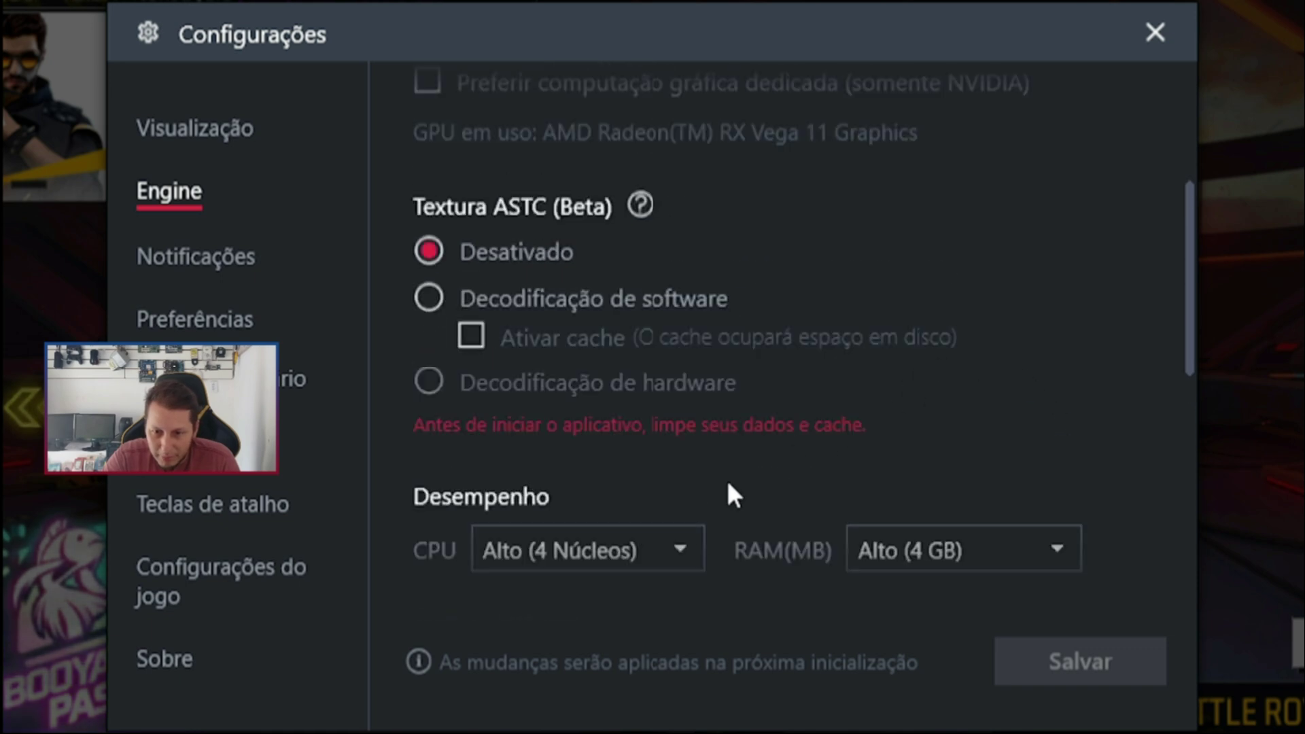
left_click(680, 550)
left_click(204, 257)
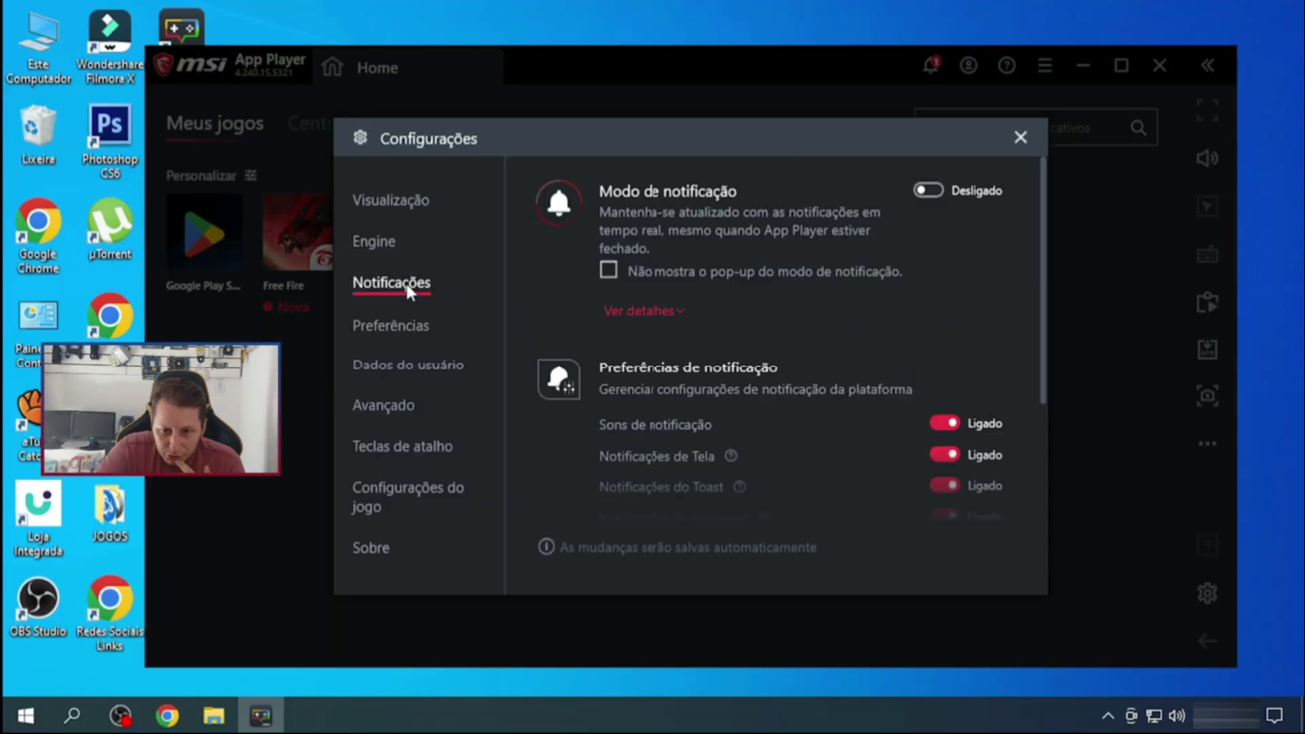
scroll(853, 415, "down", 1)
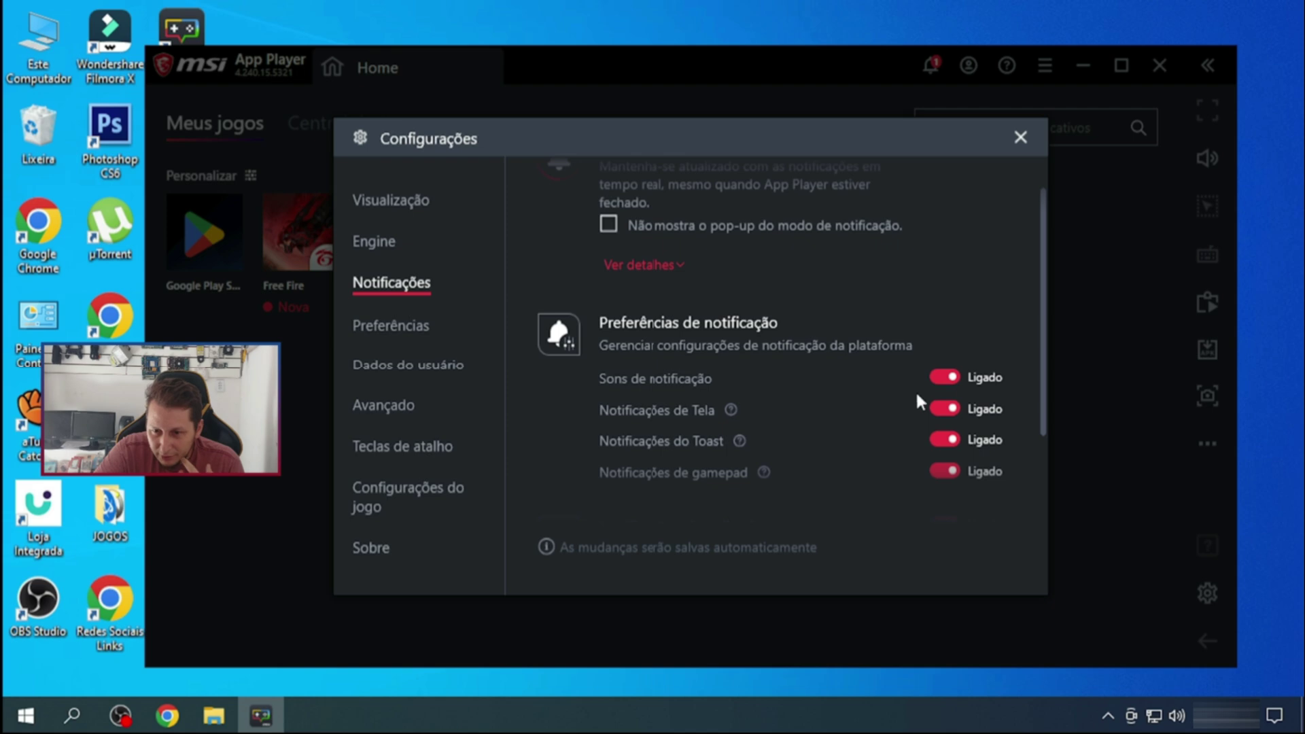
left_click(951, 378)
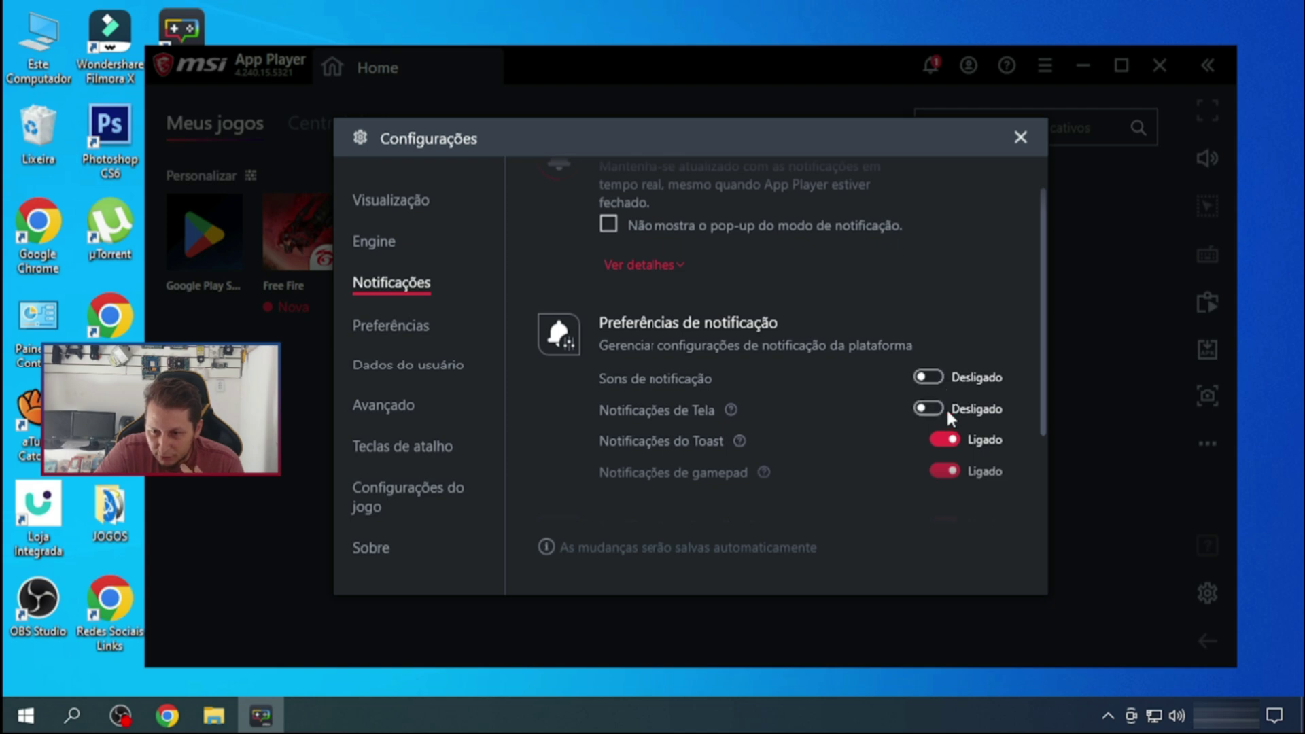
left_click(944, 470)
scroll(942, 469, "down", 3)
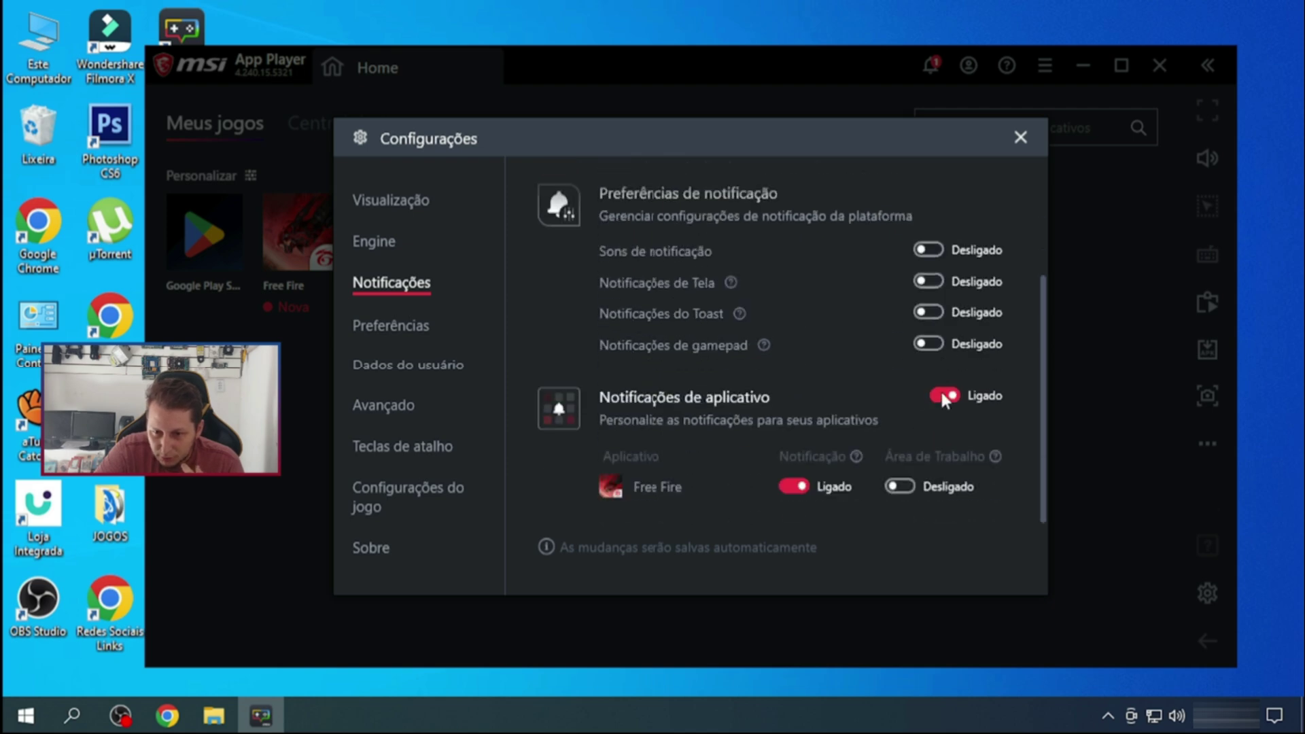
scroll(809, 285, "up", 4)
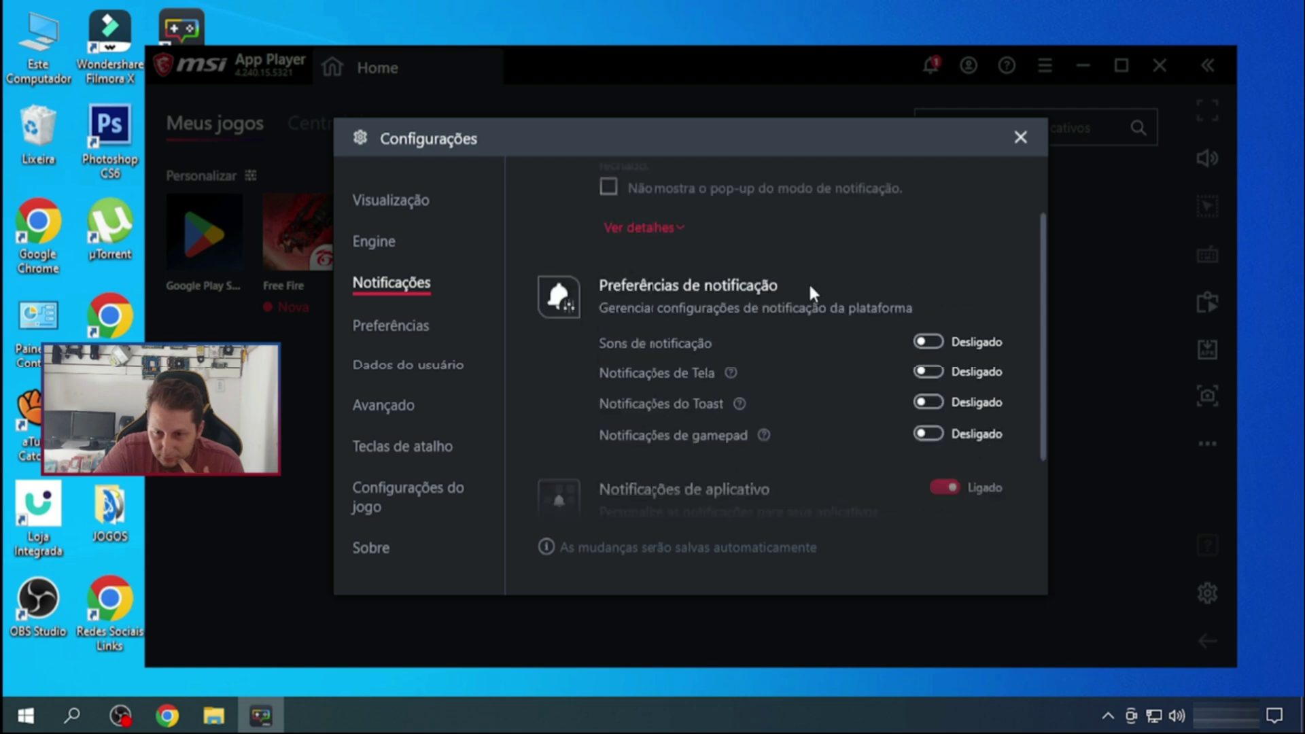
- Review the Preferências, Dados do usuário, Avançado, Teclas de atalho, Configurações do jogo and Sobre settings
left_click(390, 327)
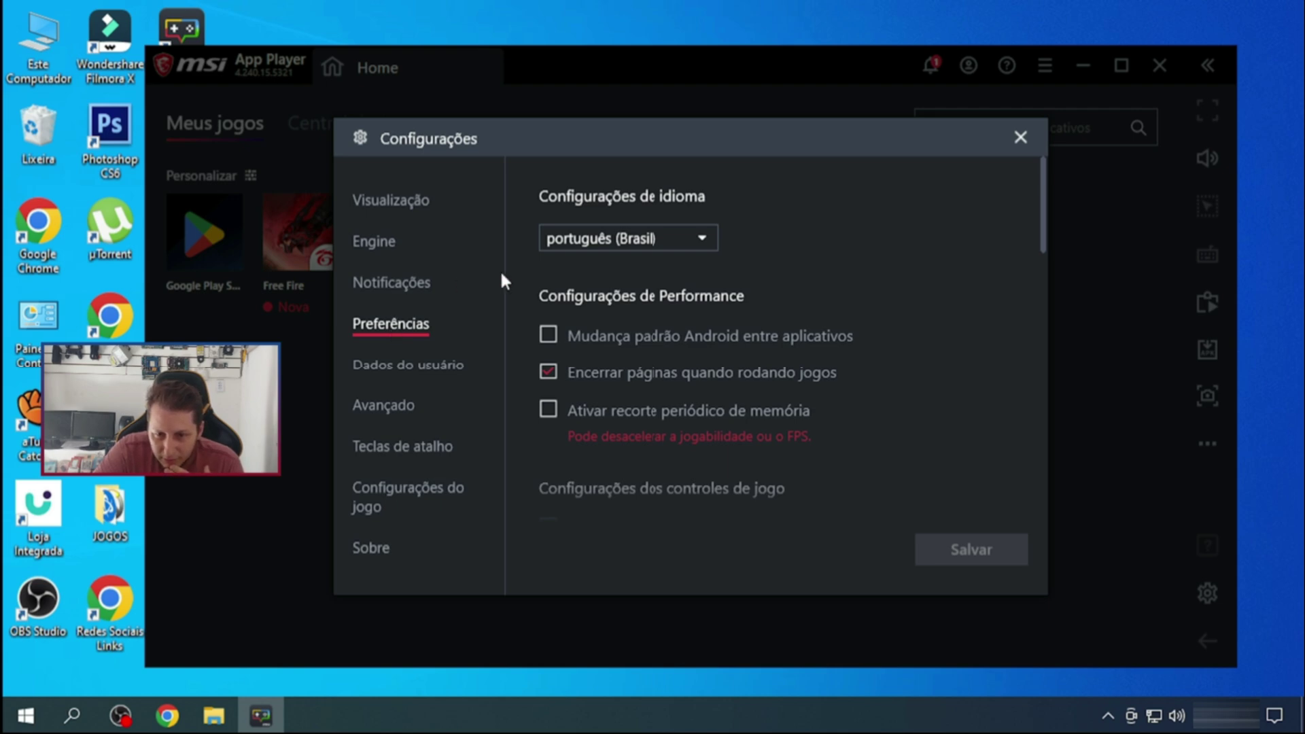
left_click(398, 367)
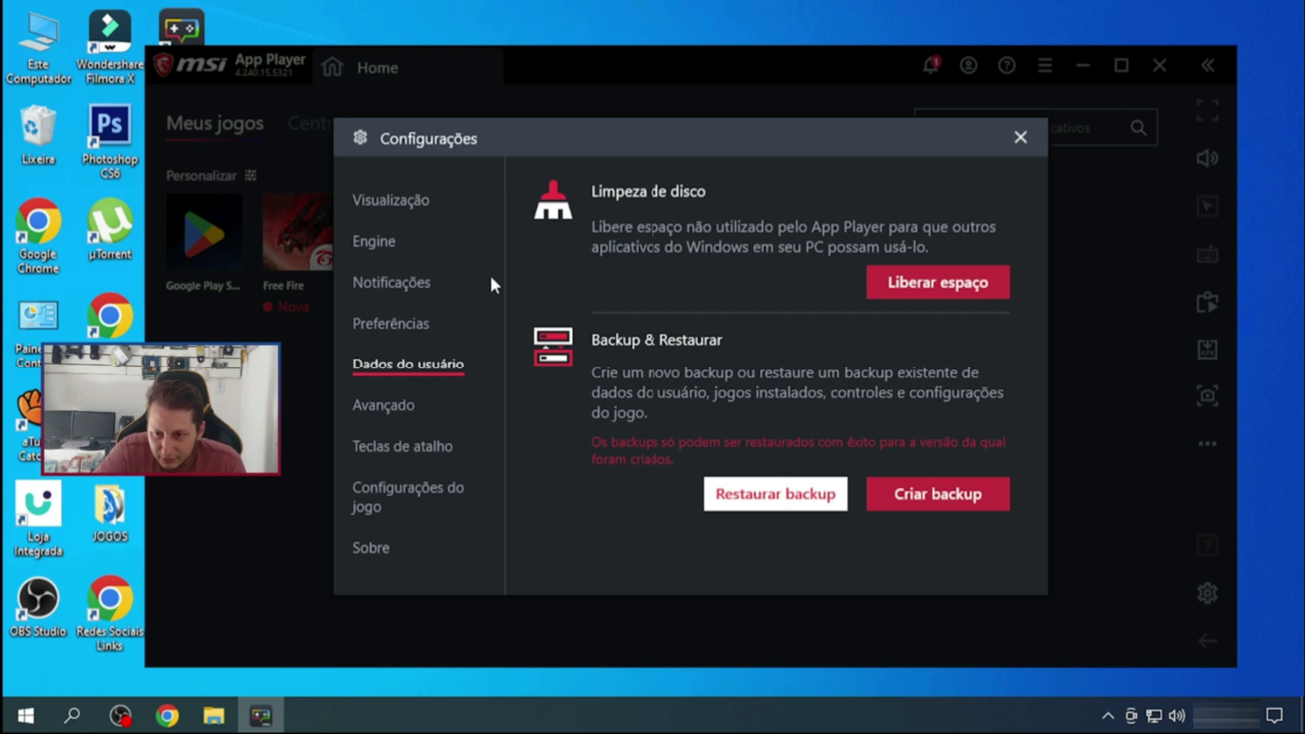
left_click(404, 407)
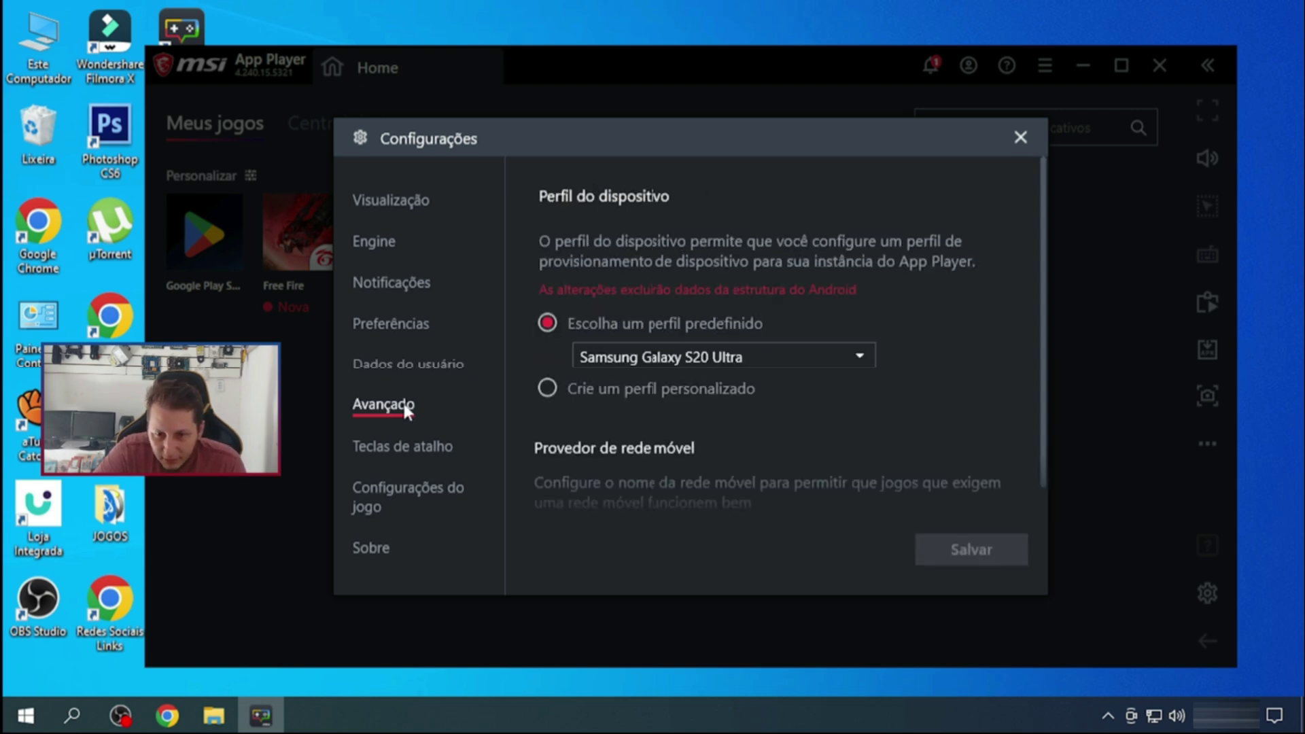
scroll(963, 370, "down", 1)
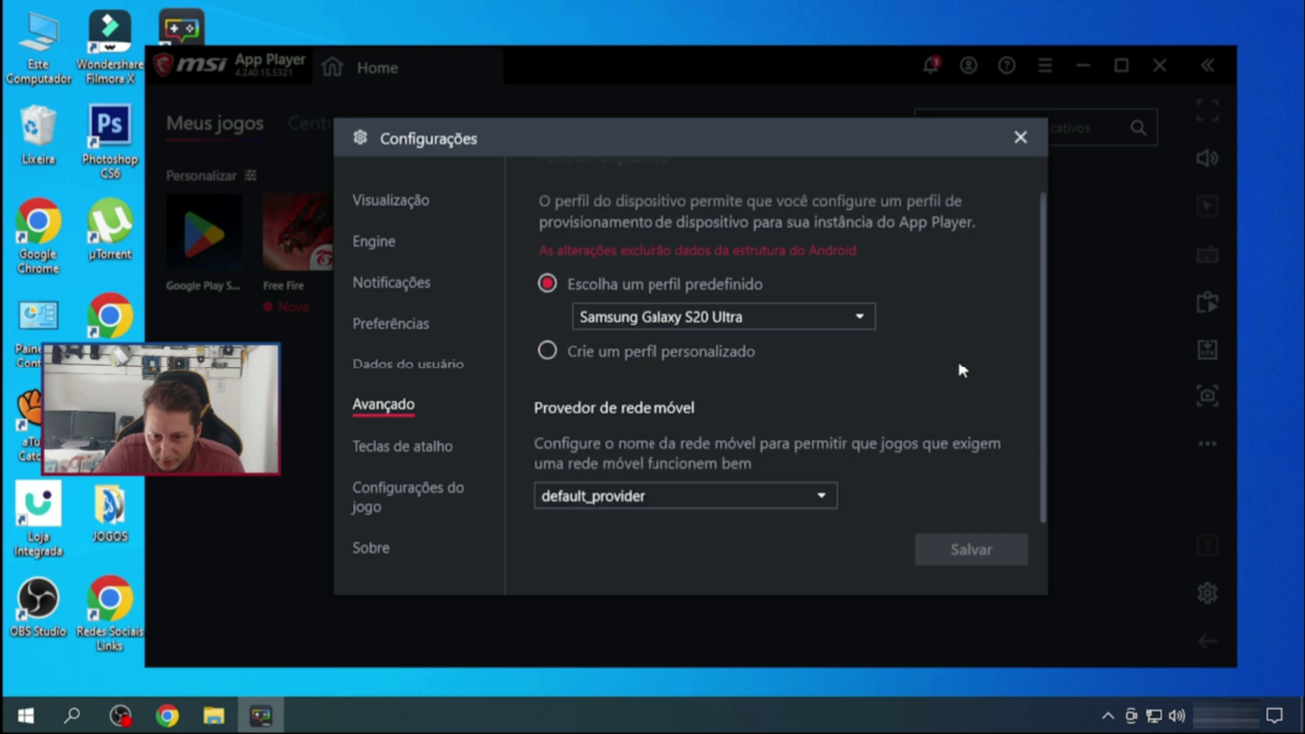
scroll(963, 370, "up", 1)
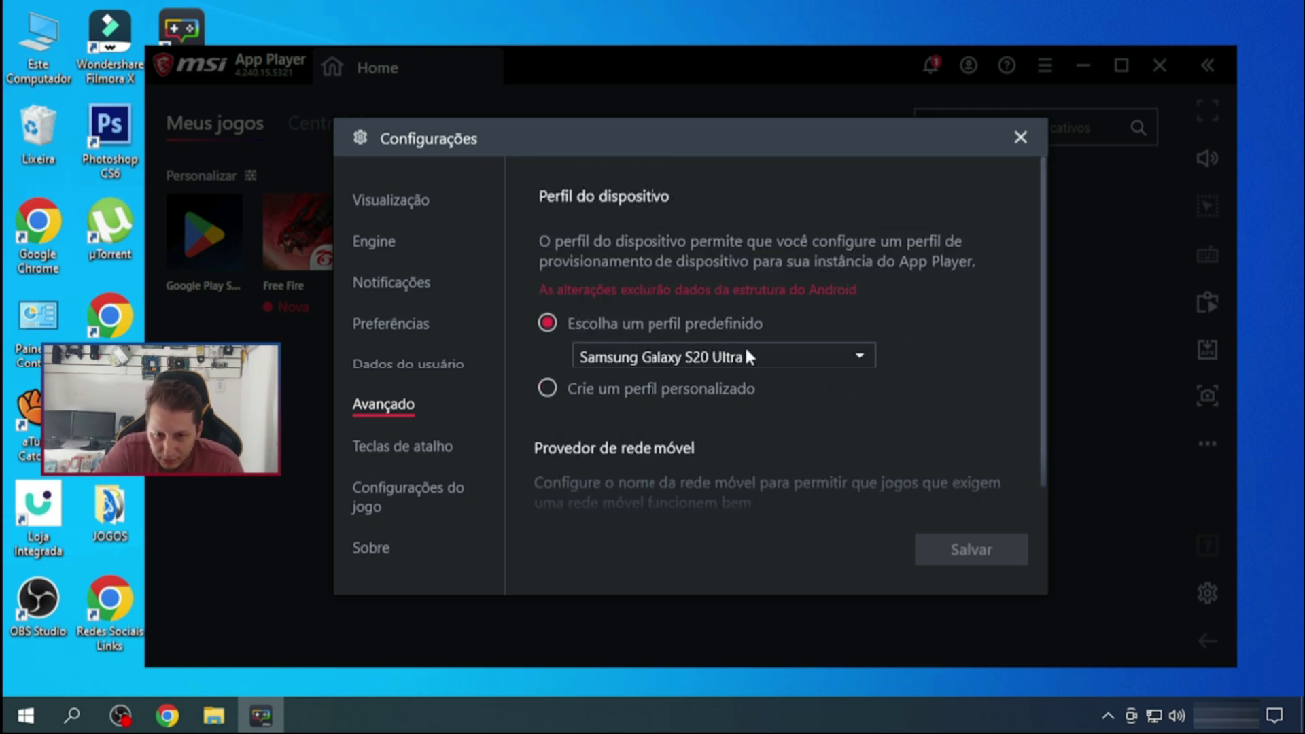
left_click(414, 446)
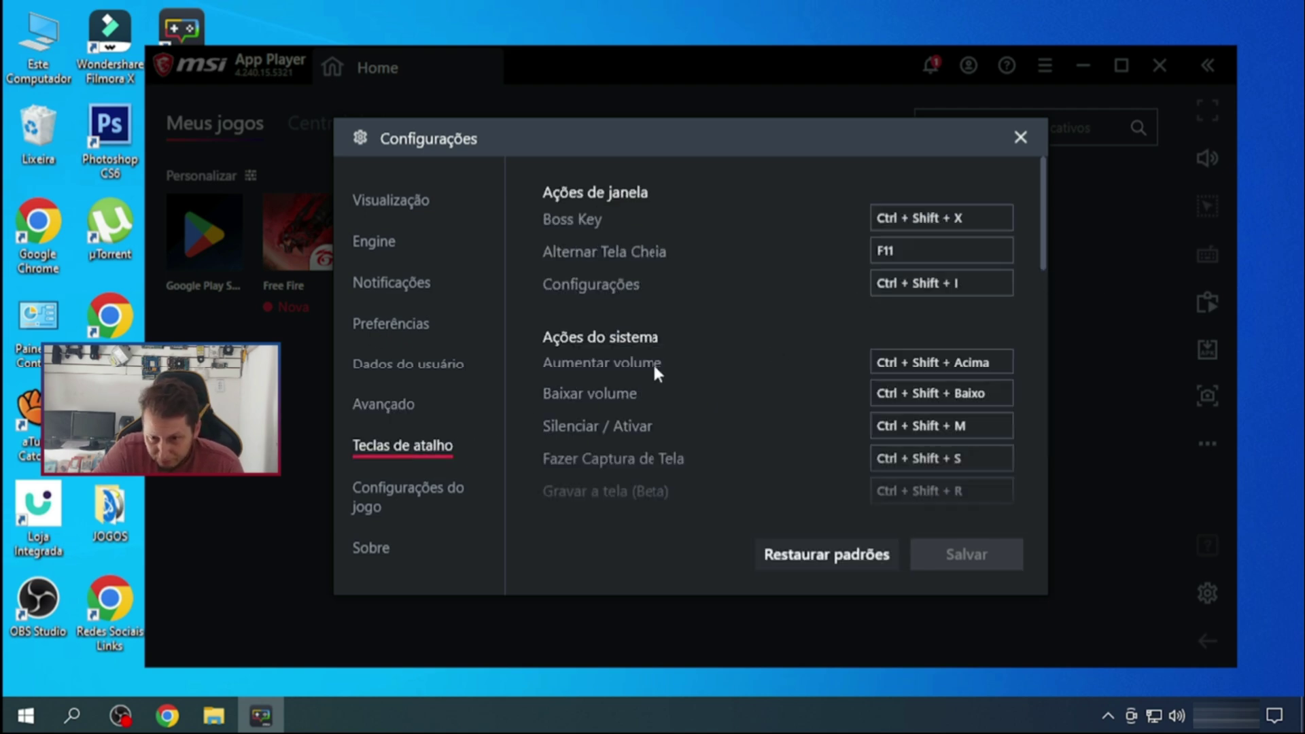
left_click(373, 499)
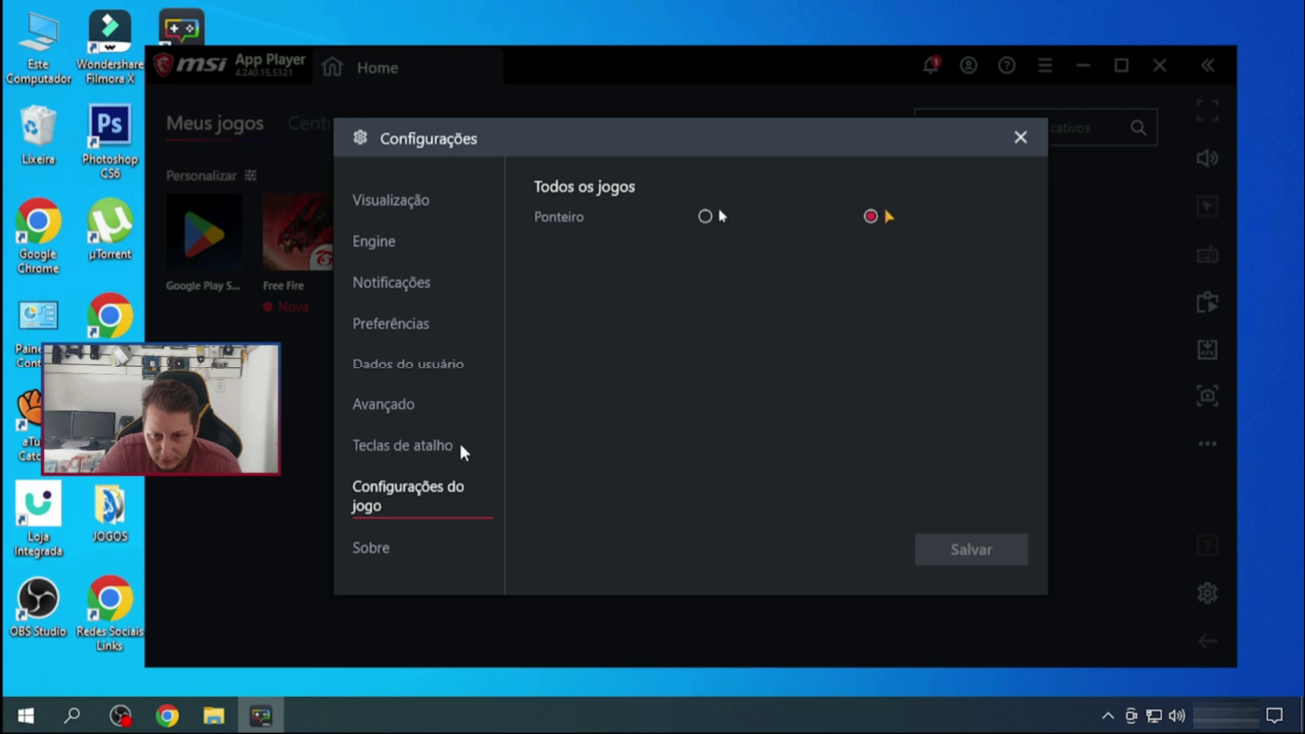
left_click(393, 548)
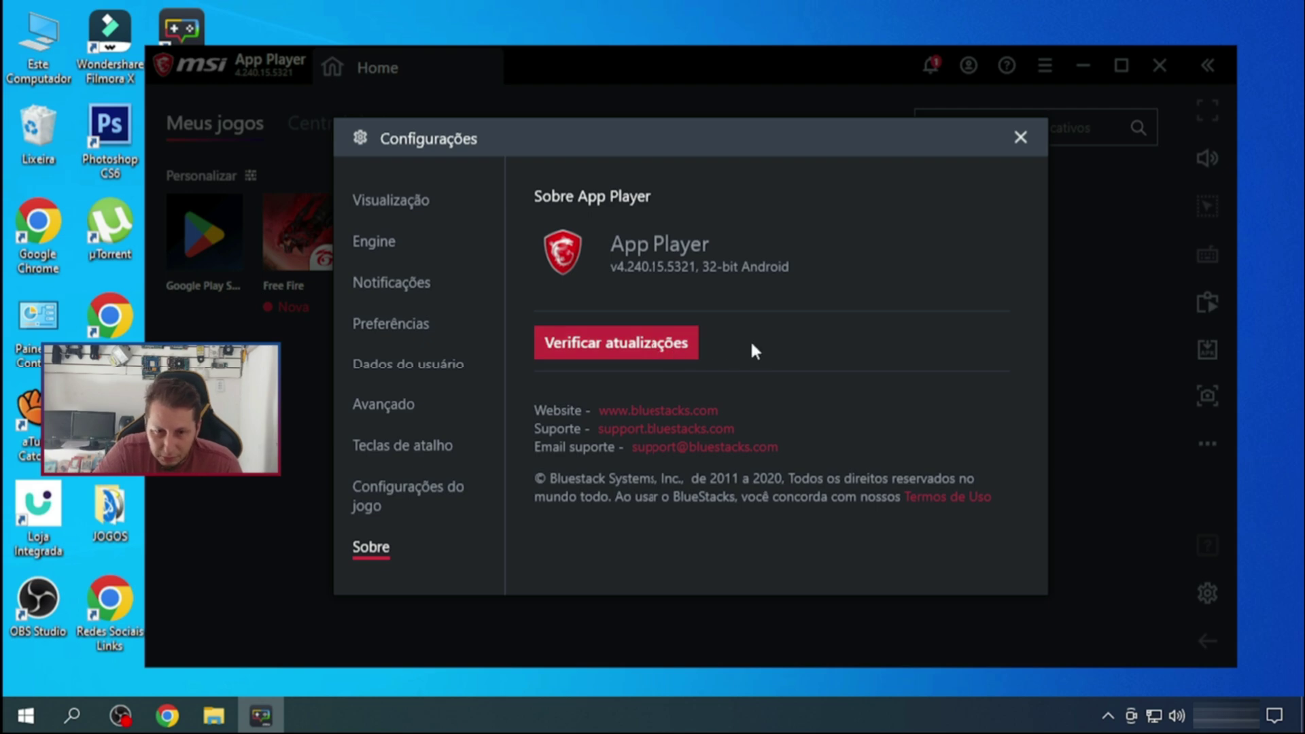
- Recheck the resolution and DPI options in the Visualização settings, and close the settings window
left_click(411, 214)
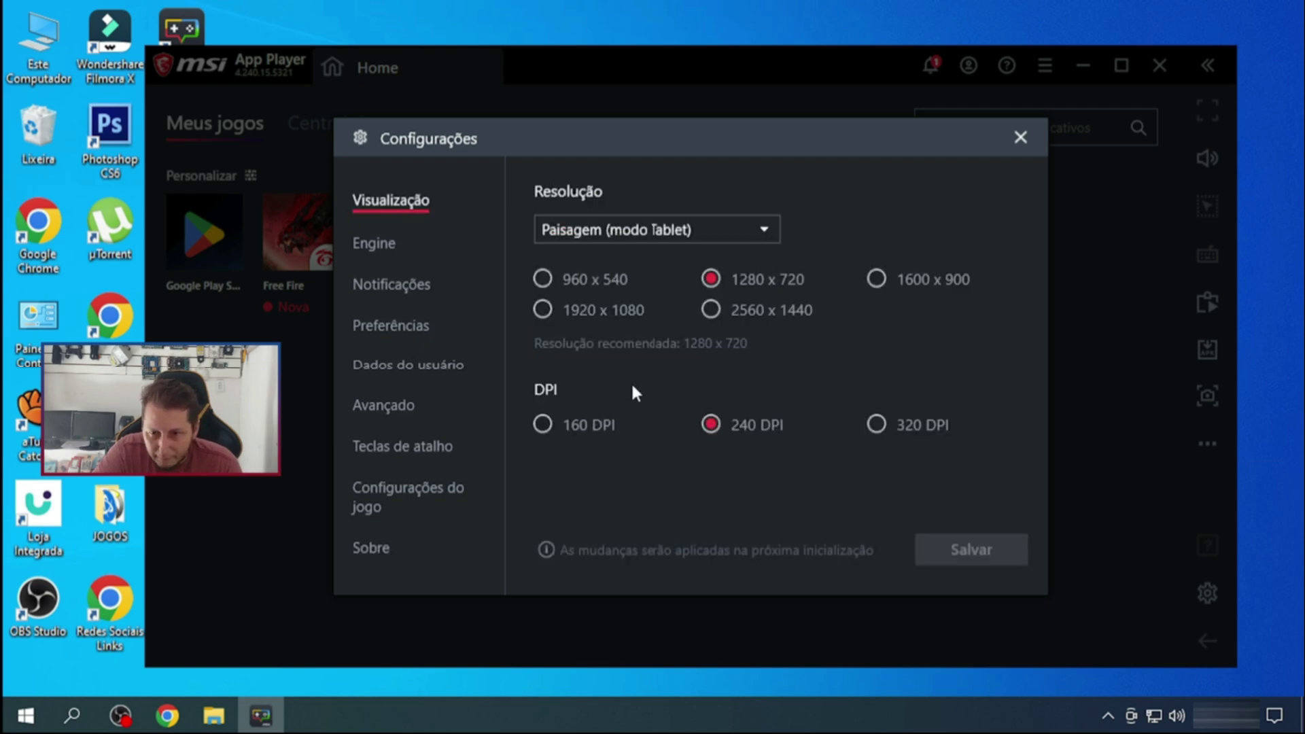
left_click(1020, 139)
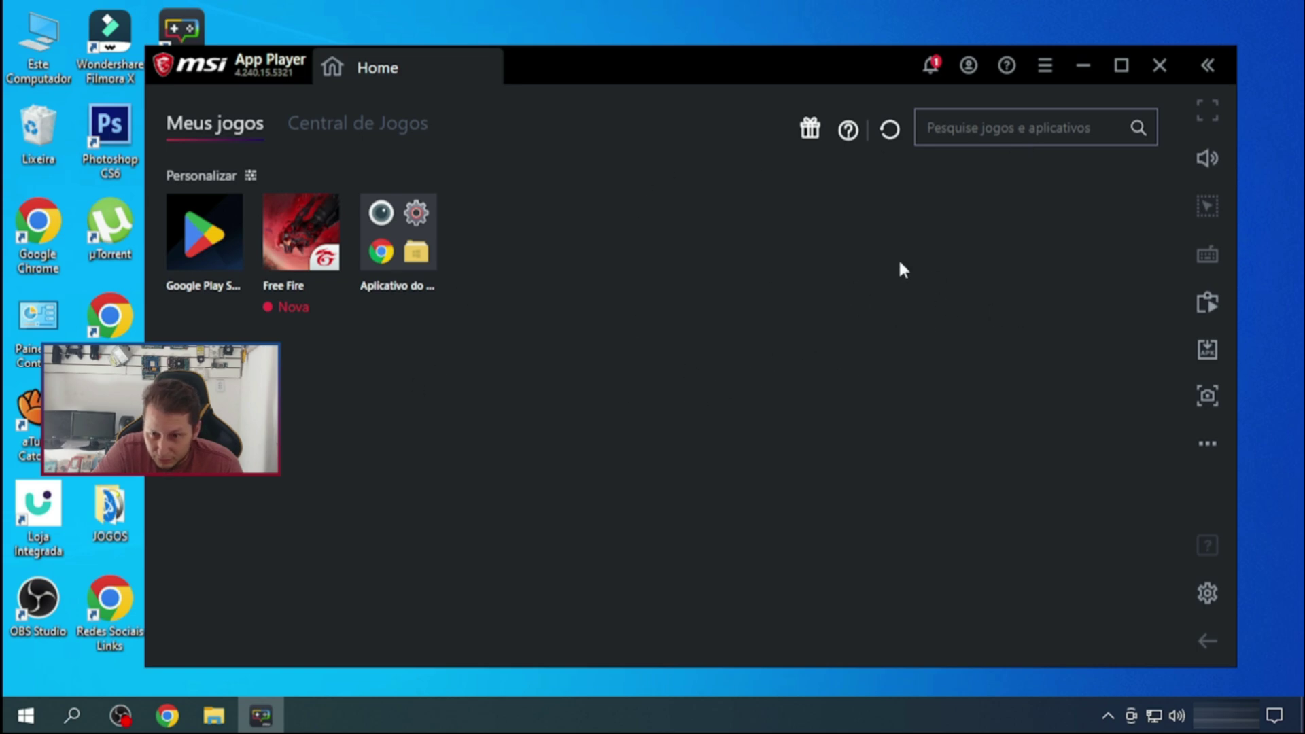
left_click(1210, 591)
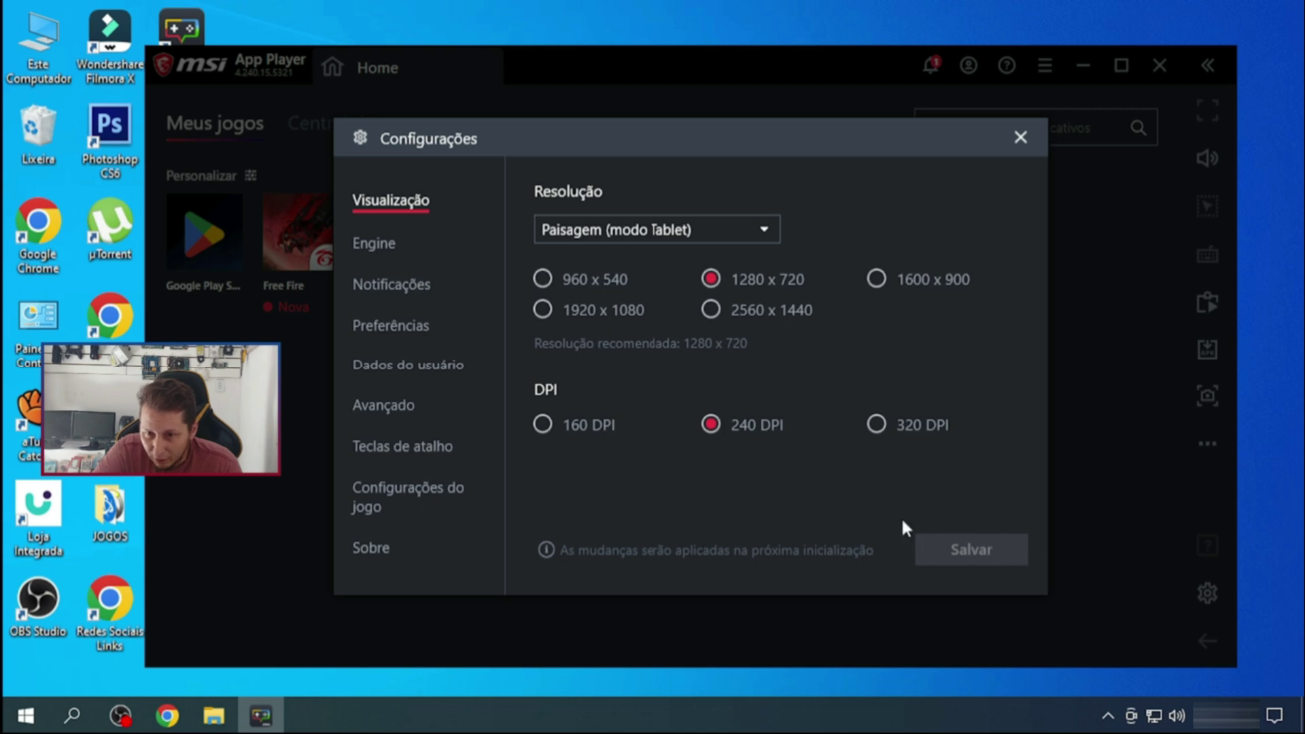
left_click(975, 546)
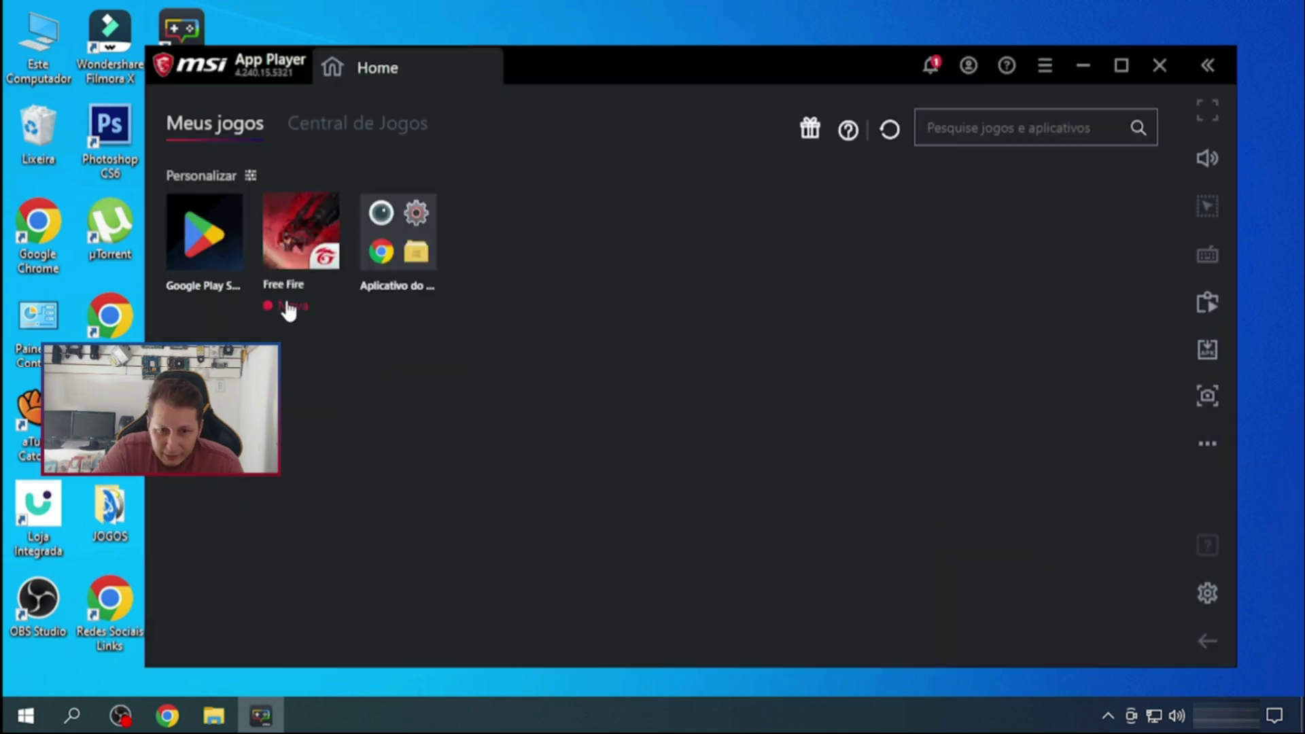
- Launch Free Fire and go through the emulator's introductory tips until they are dismissed
left_click(297, 262)
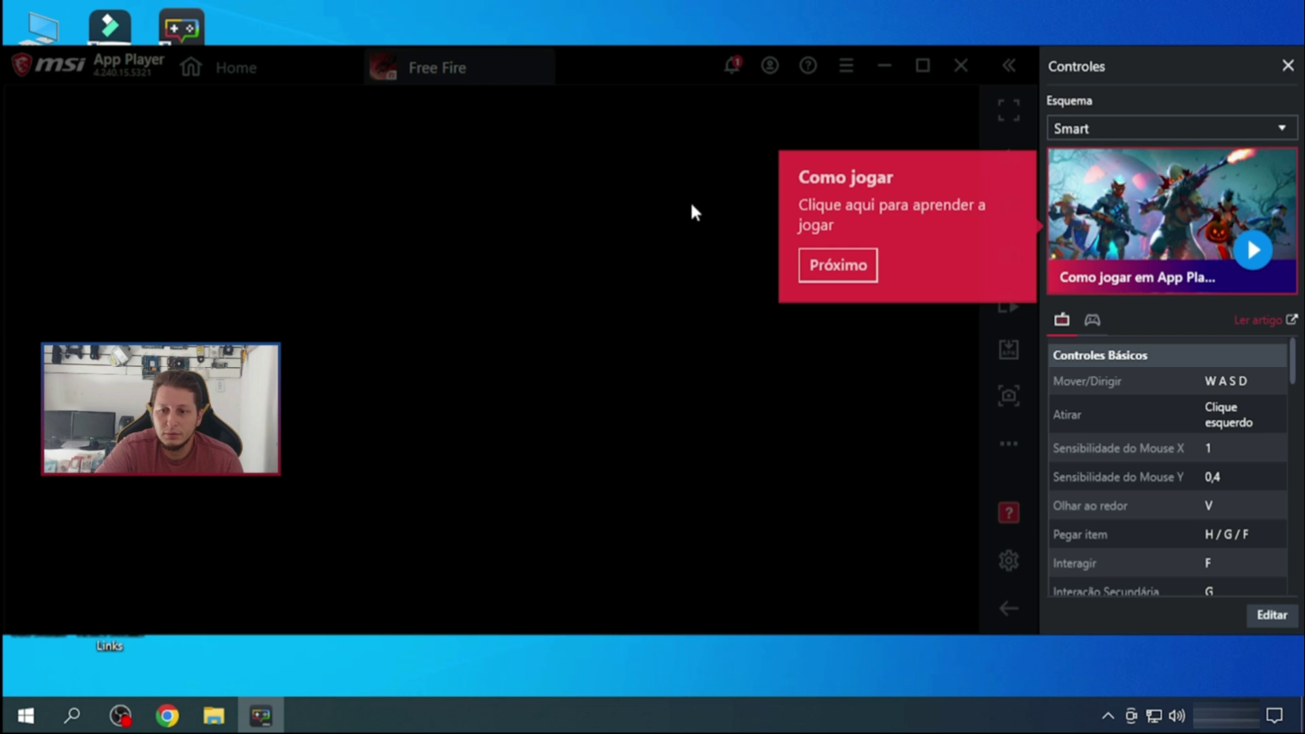
left_click(844, 275)
left_click(862, 507)
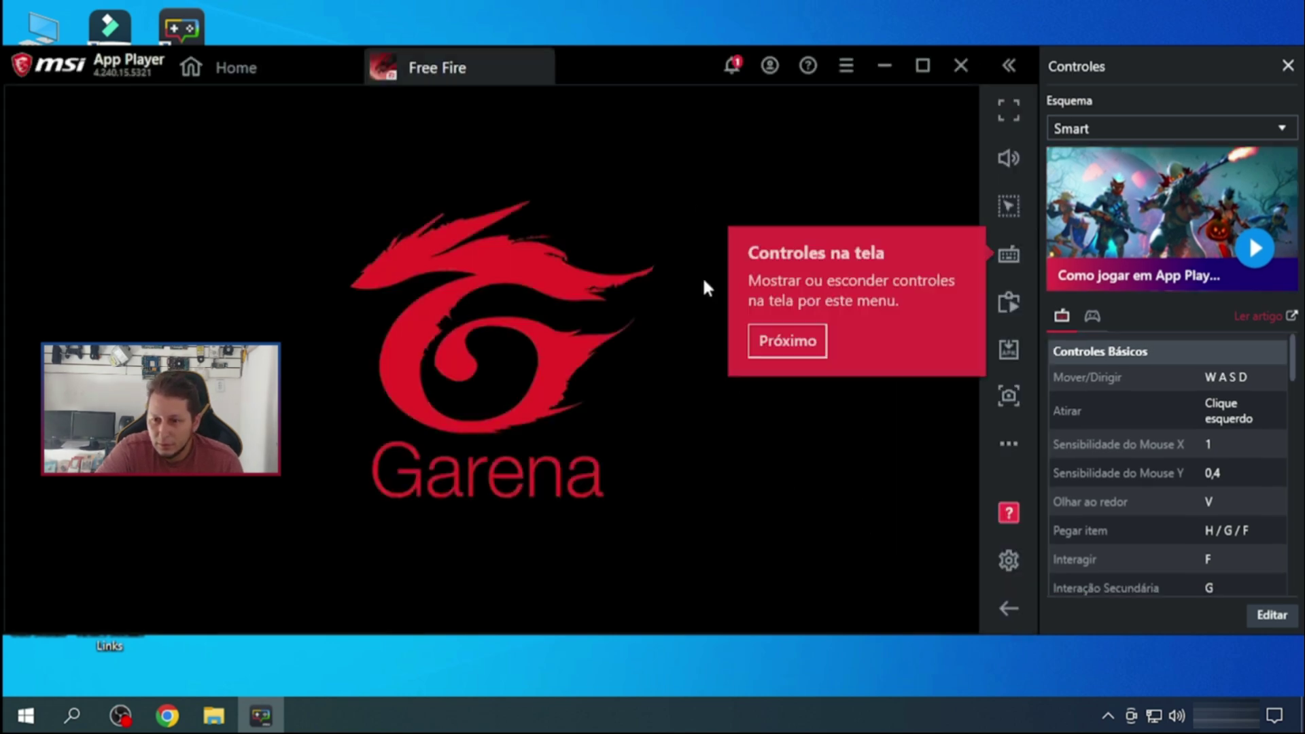
left_click(800, 343)
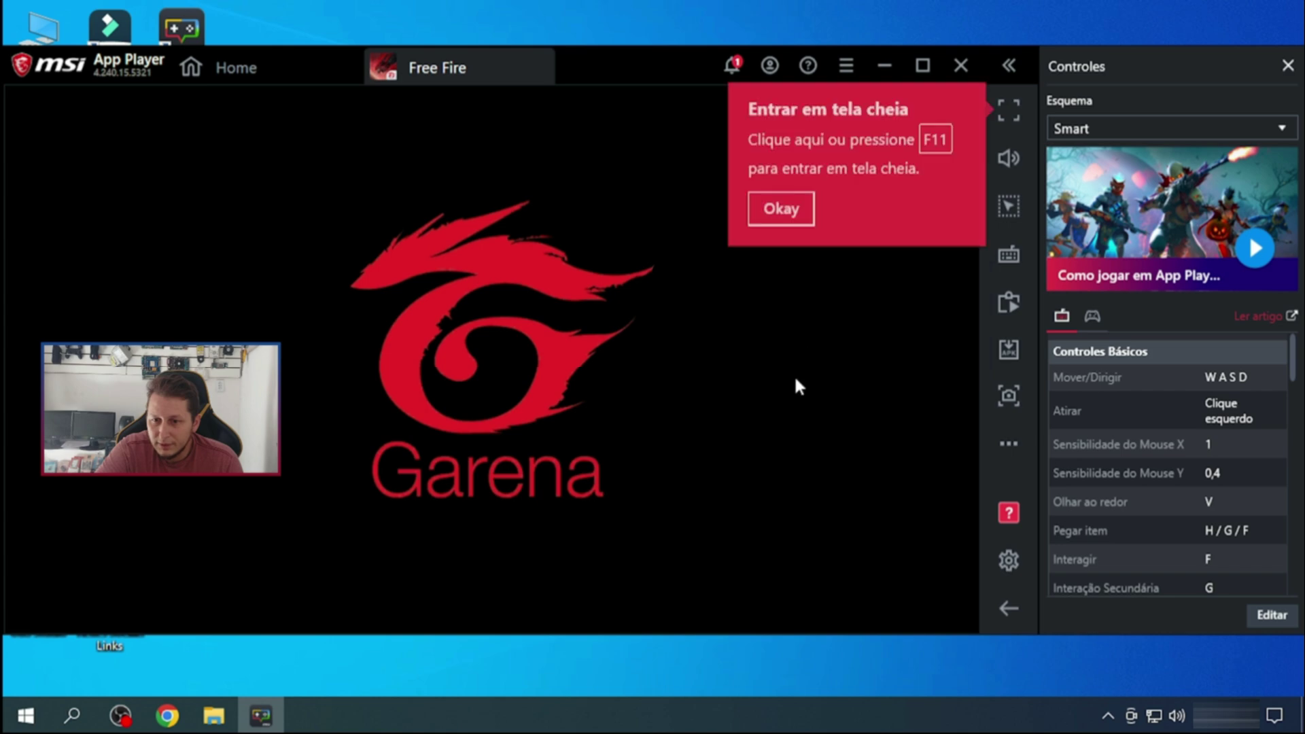
left_click(786, 212)
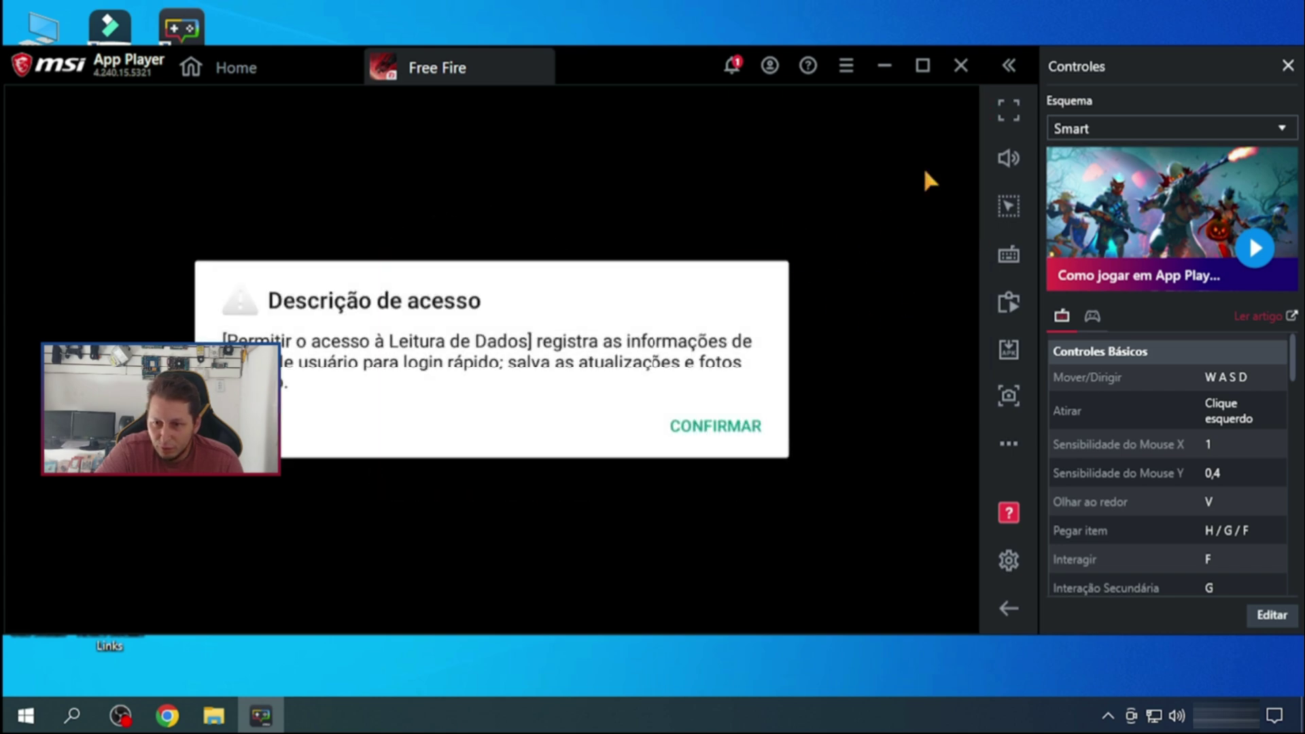
- Switch the game to full screen and allow Free Fire to access the device's photos, media and files
left_click(1010, 112)
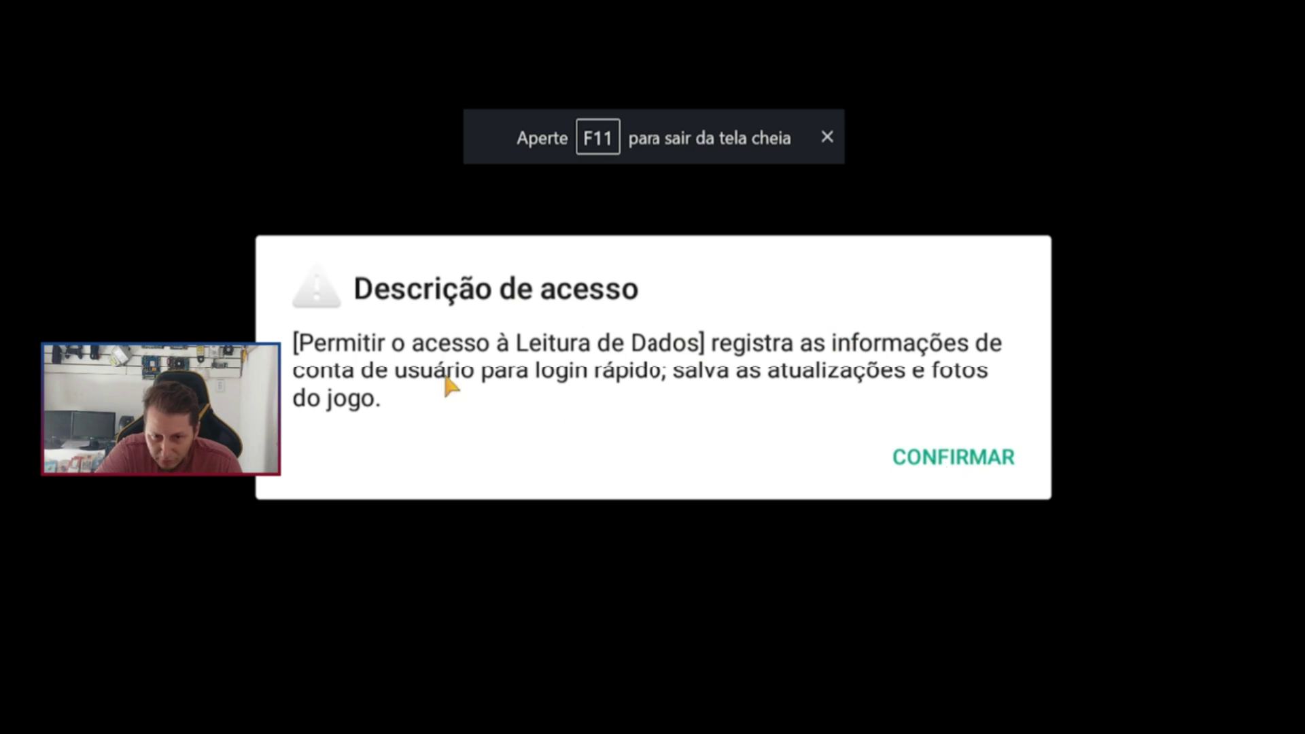
left_click(944, 466)
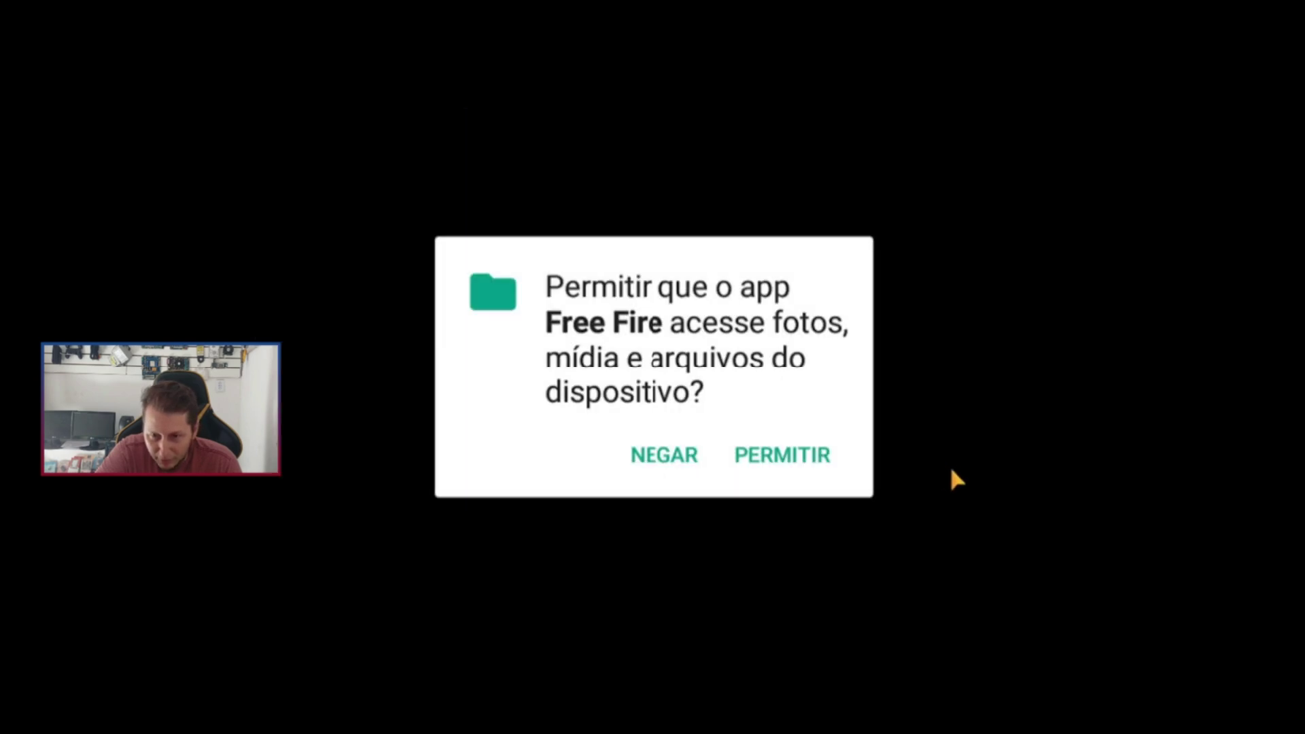
left_click(804, 464)
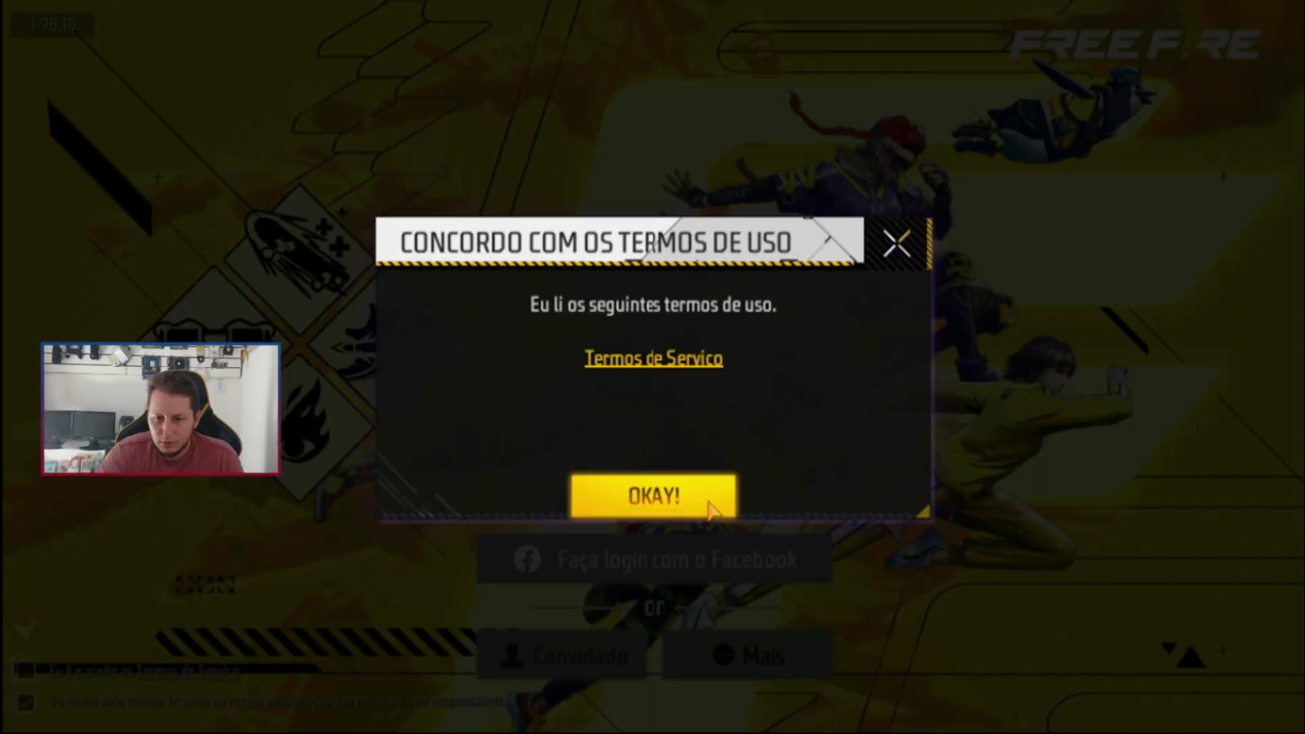
- Log in to Free Fire with a Google account, accepting the terms of use before and after the login
left_click(710, 507)
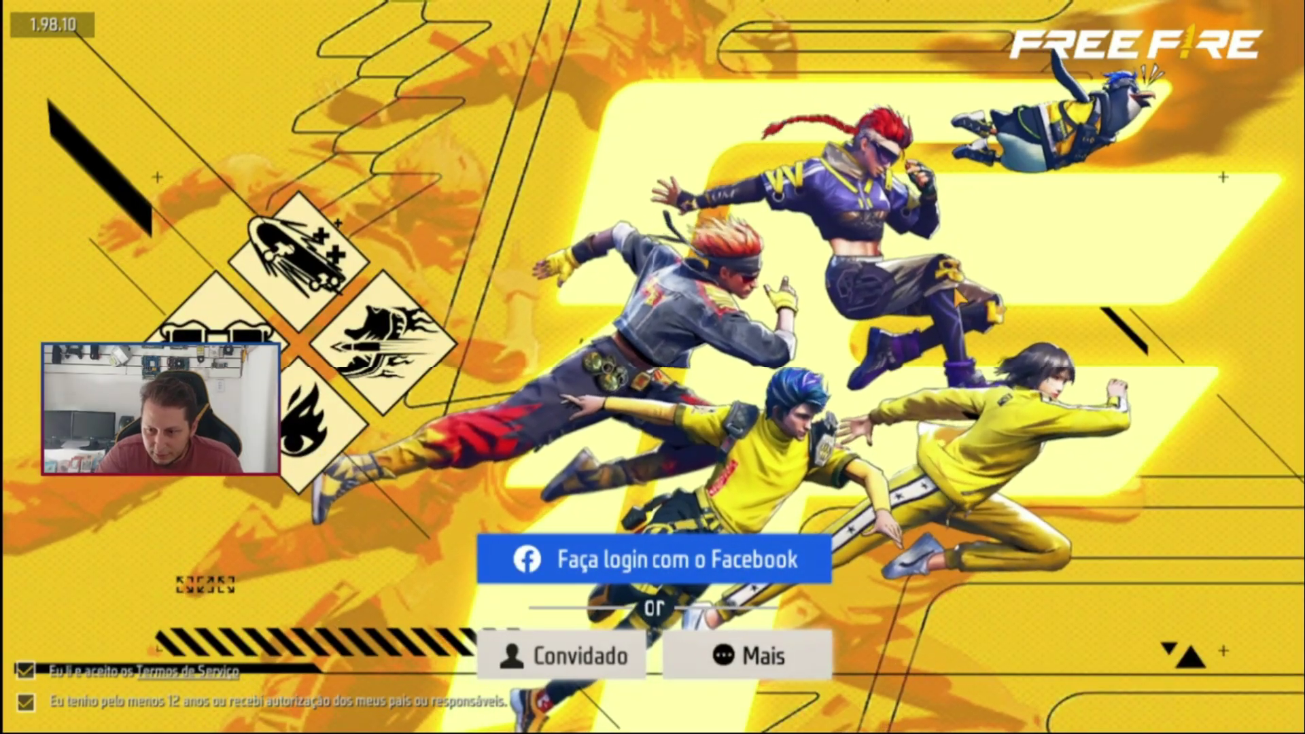
left_click(754, 661)
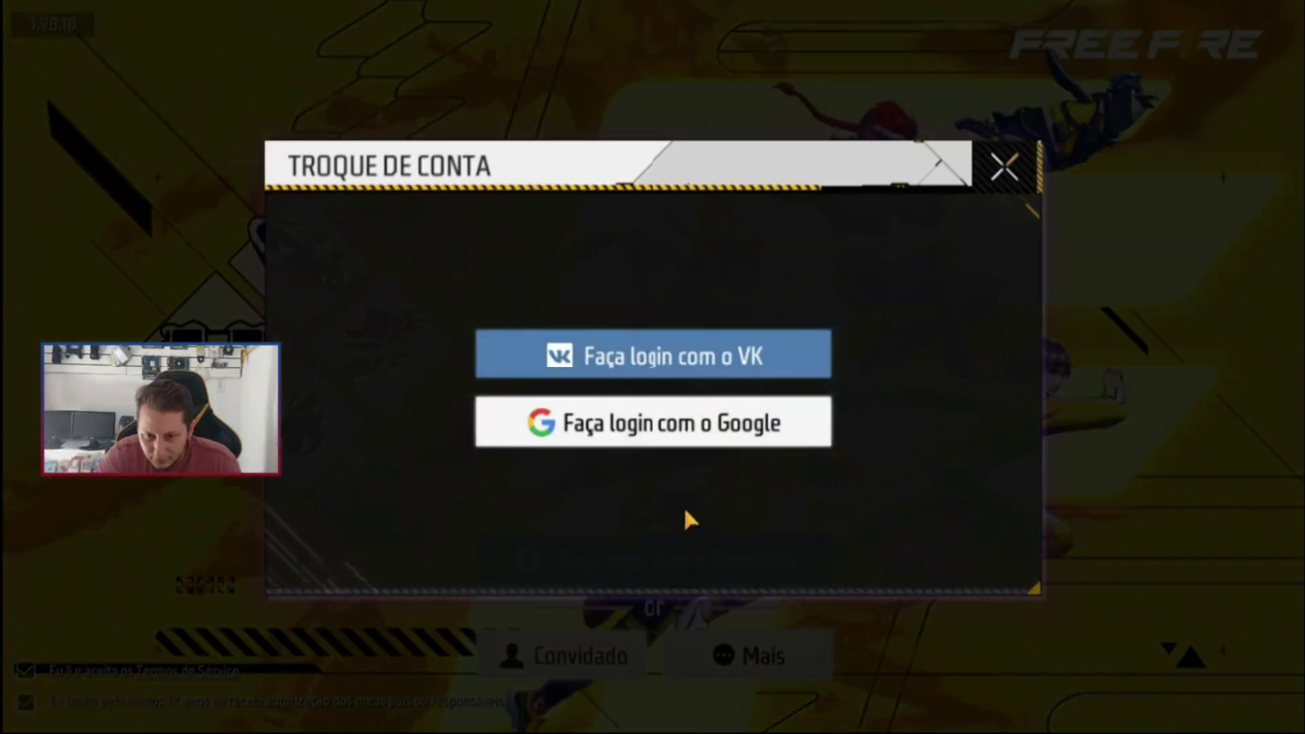
left_click(654, 432)
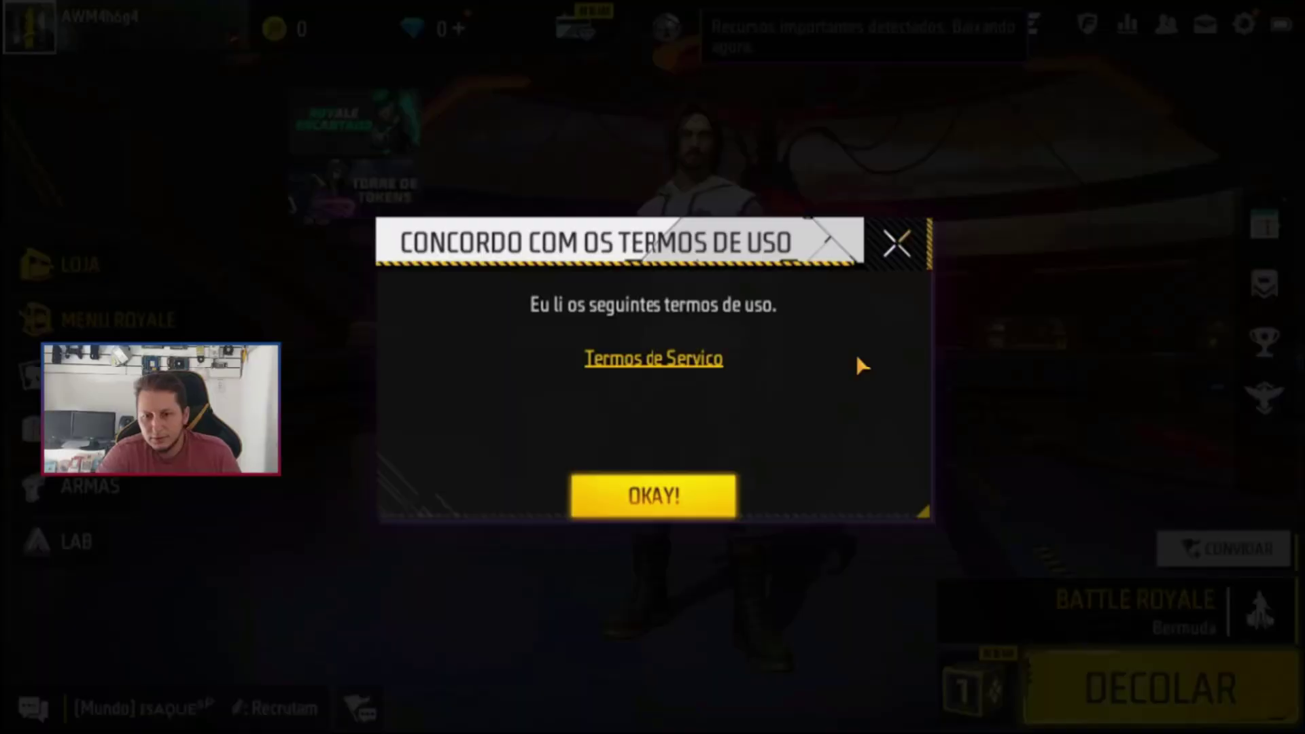
left_click(710, 484)
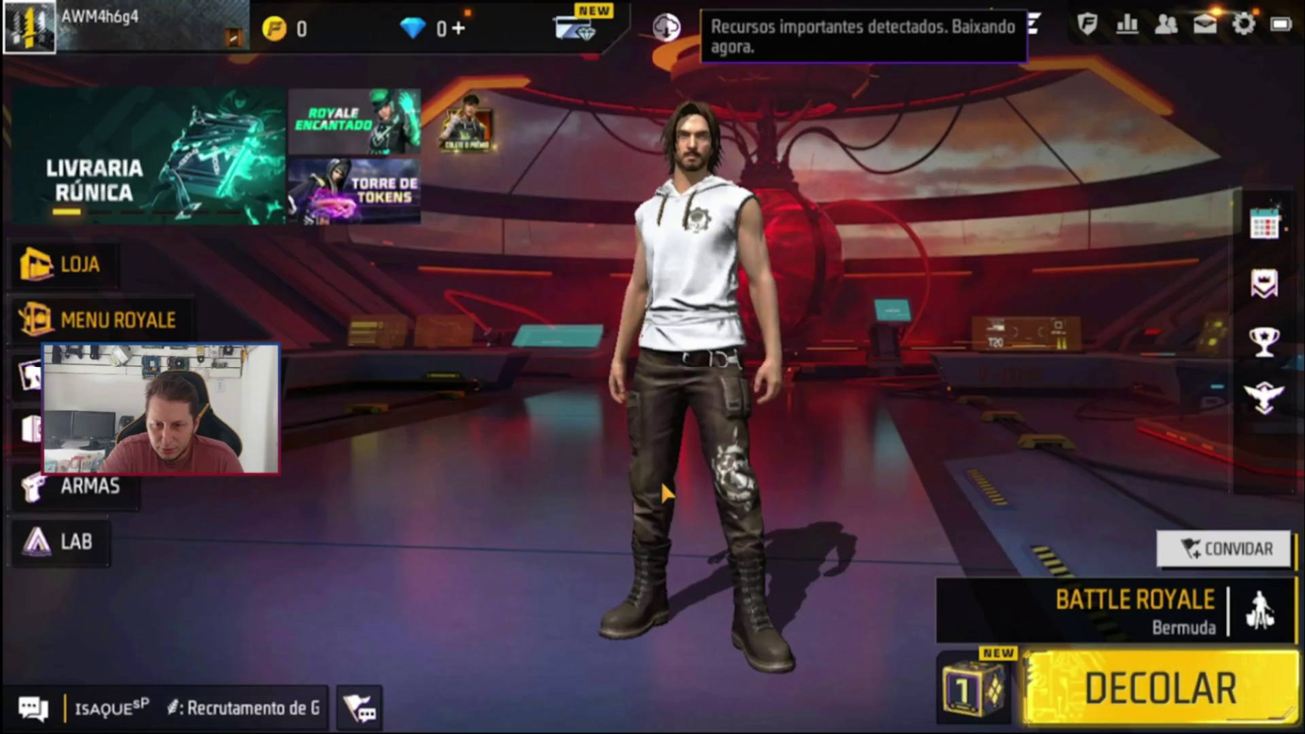